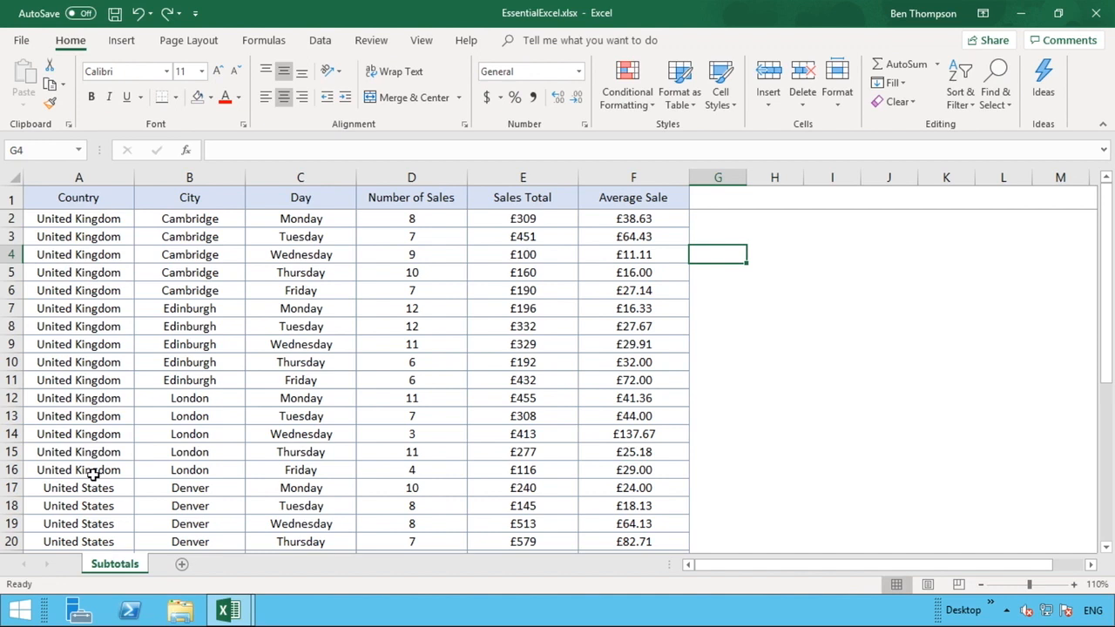
Step: Copy the formatting of the last data row, A31:F31, onto row 33 with Format Painter, starting at A33
left_click(650, 221)
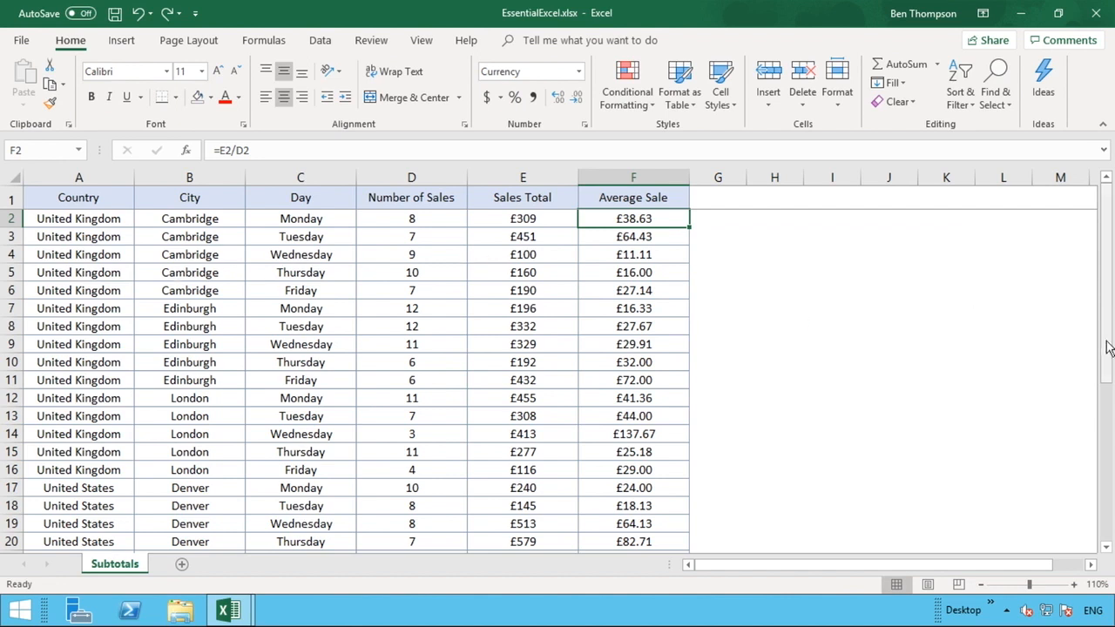
left_click_drag(1108, 347, 1108, 539)
left_click(1108, 548)
left_click(1108, 548)
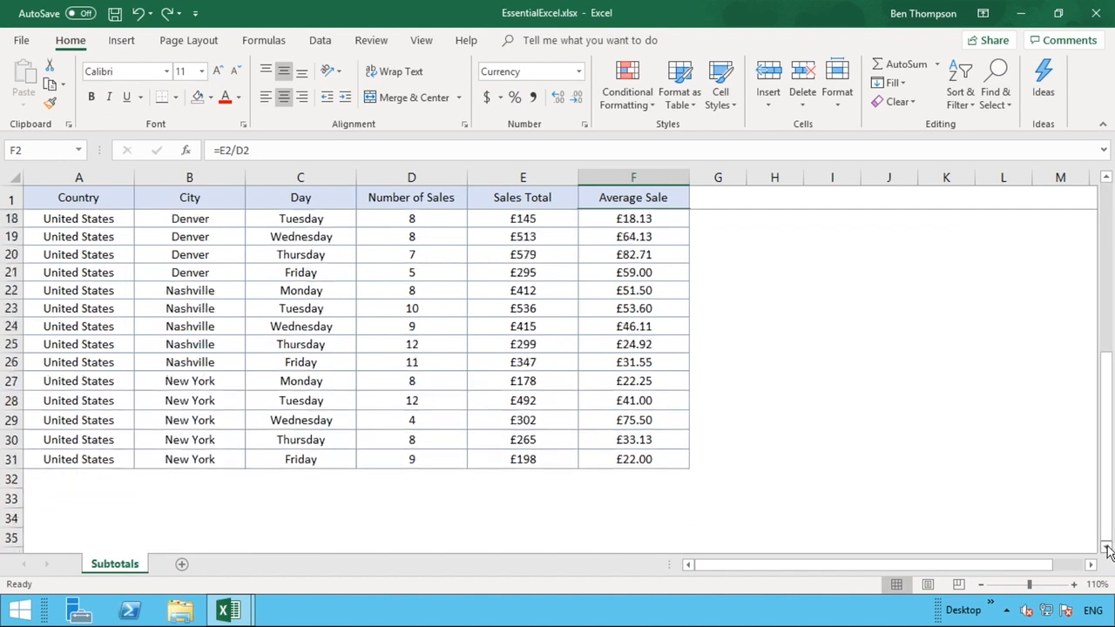
left_click(1107, 549)
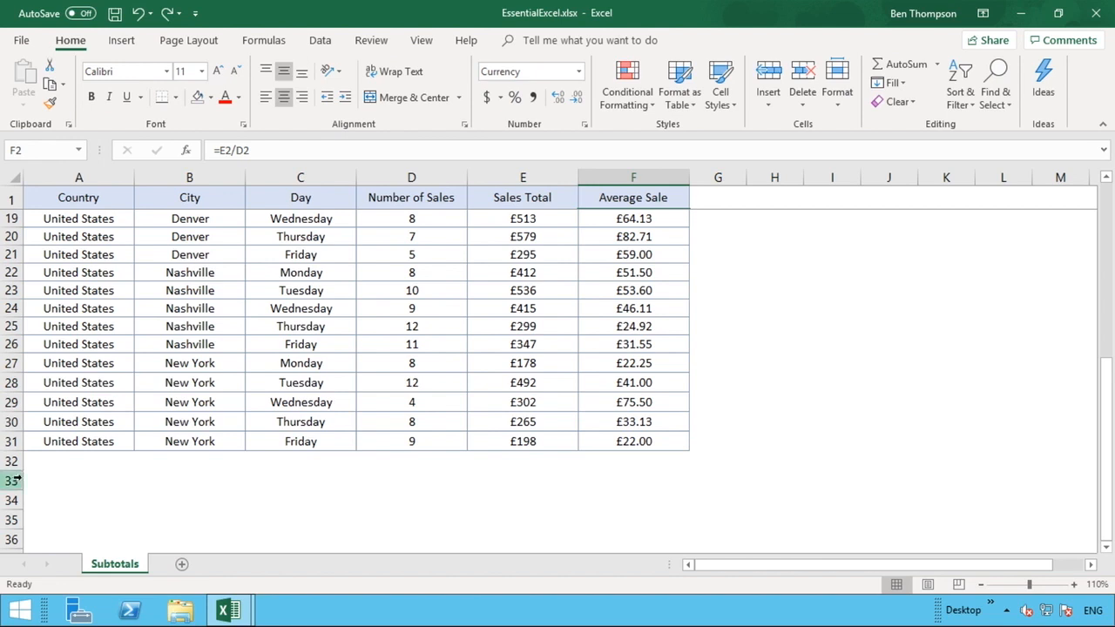
left_click(41, 442)
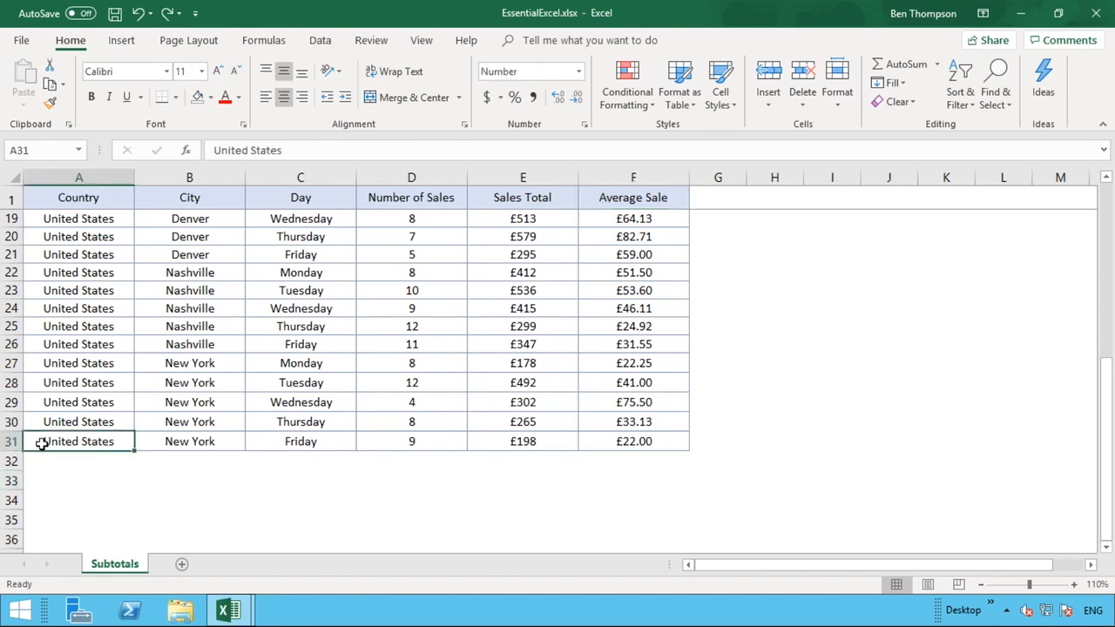
left_click_drag(41, 441, 642, 440)
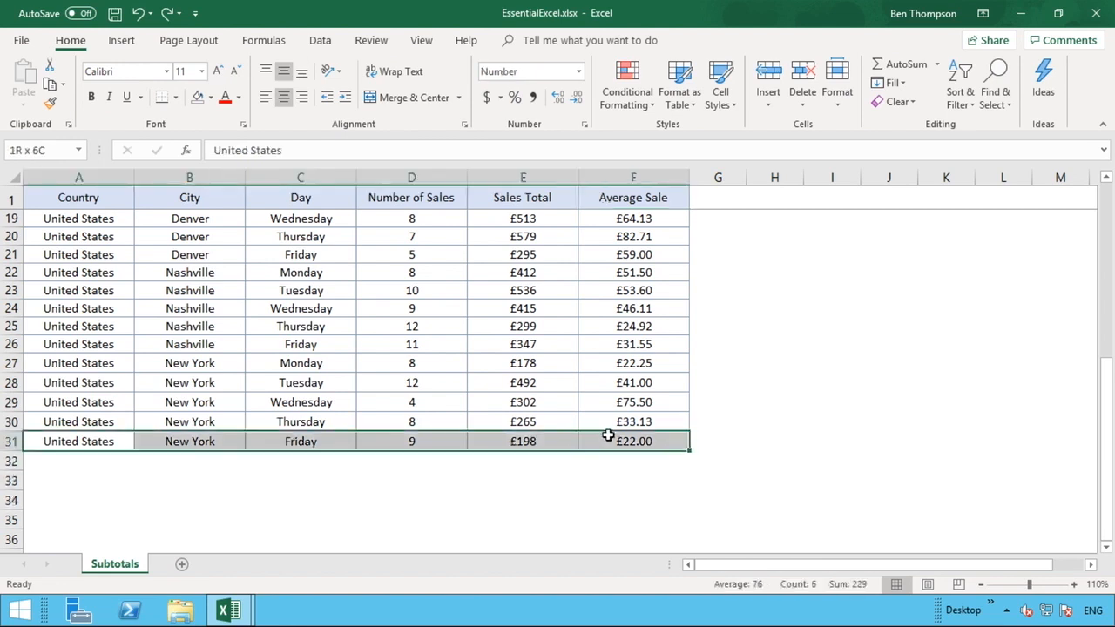
left_click(50, 103)
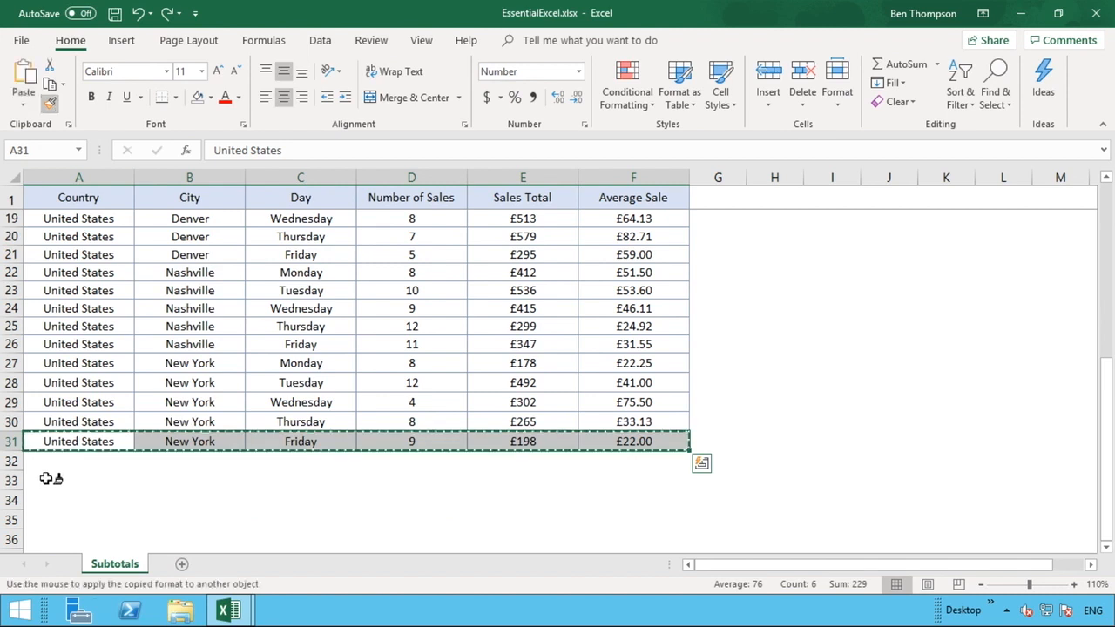
left_click(40, 479)
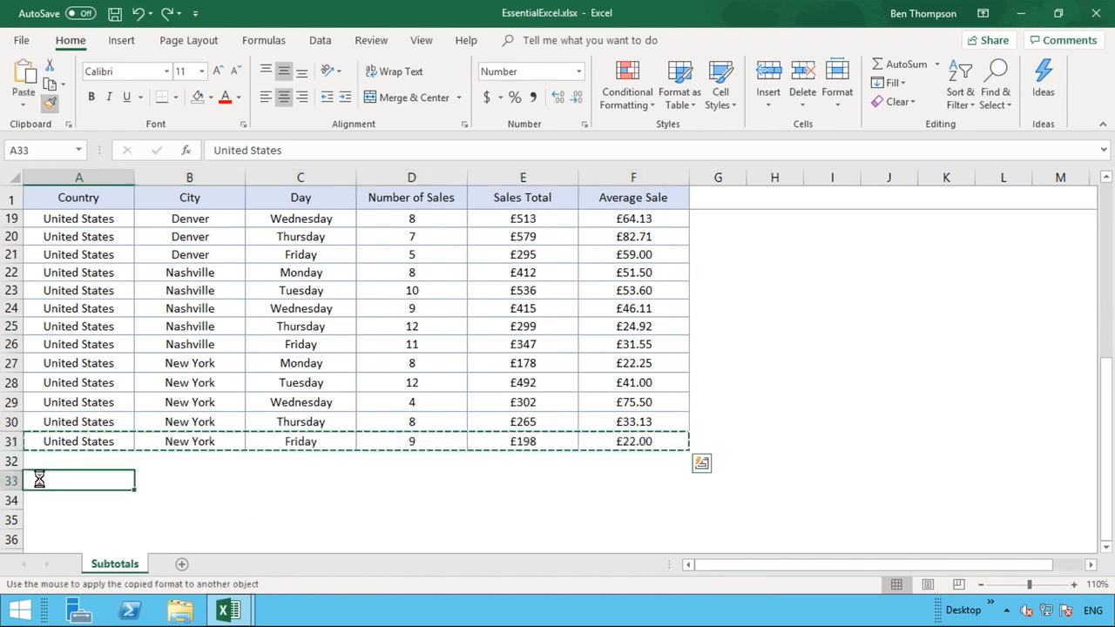
left_click(69, 480)
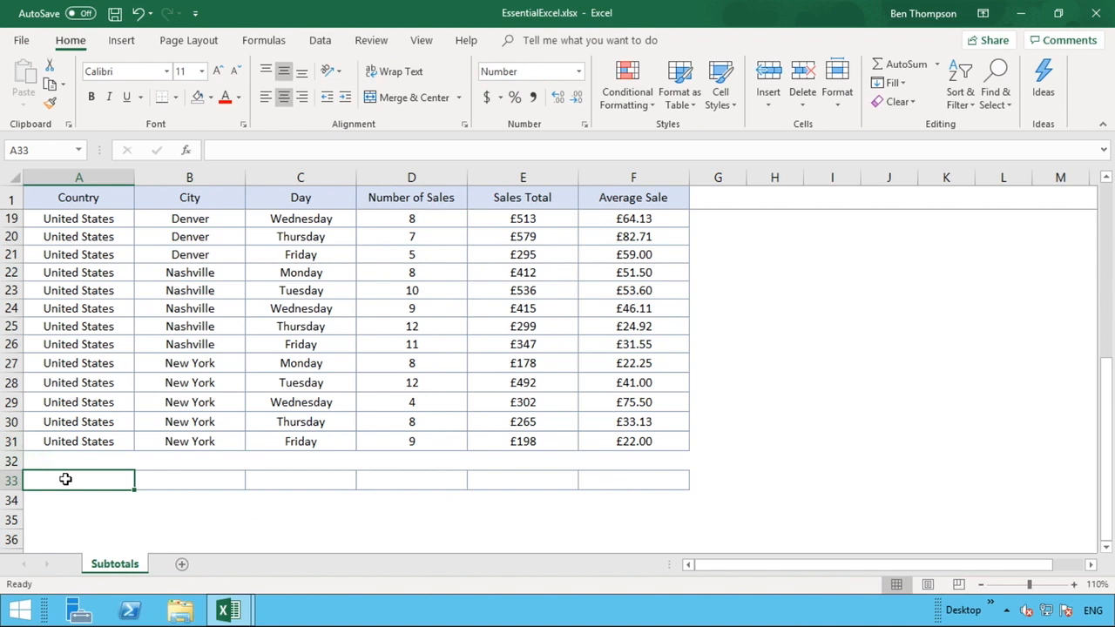
Step: Remove the inside vertical borders from A33:F33 in the cell formatting
left_click_drag(66, 479, 602, 483)
right_click(602, 483)
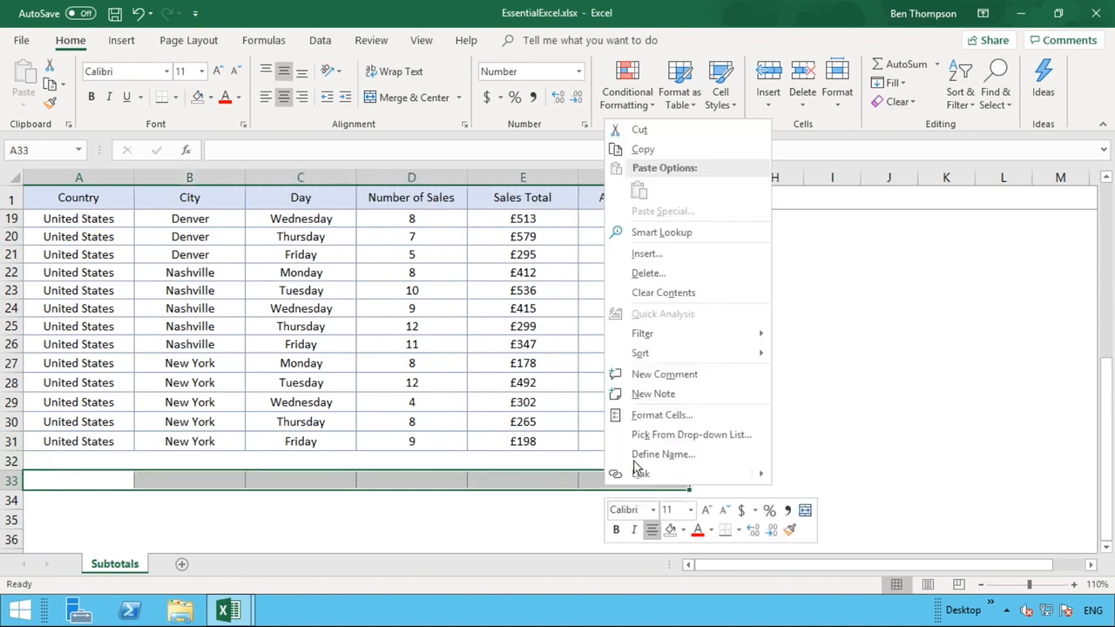
left_click(655, 416)
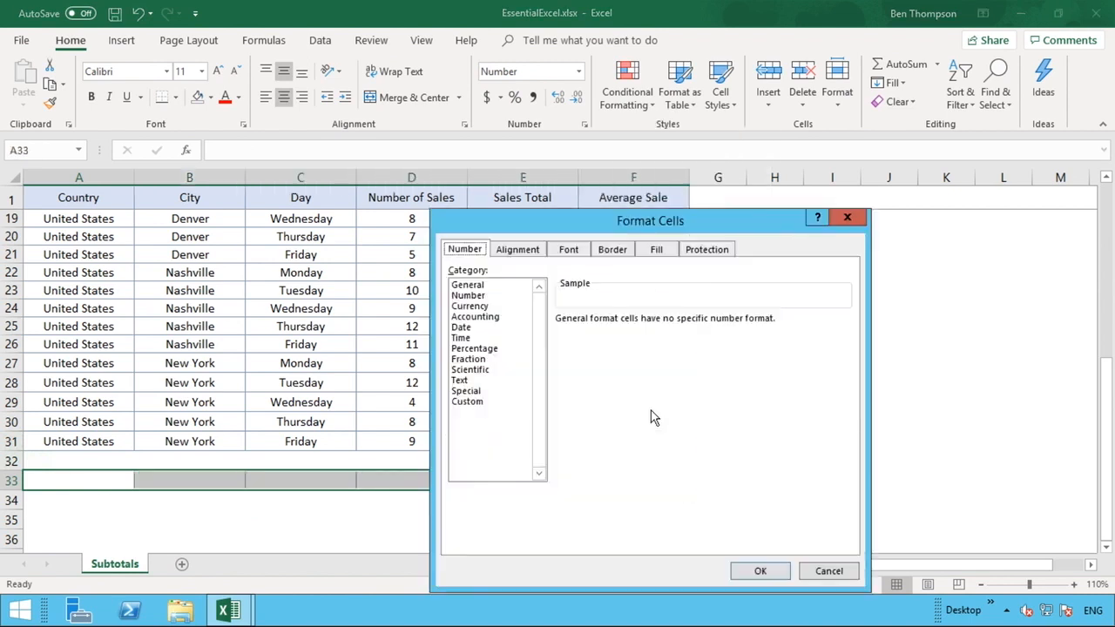
left_click(656, 251)
left_click(619, 251)
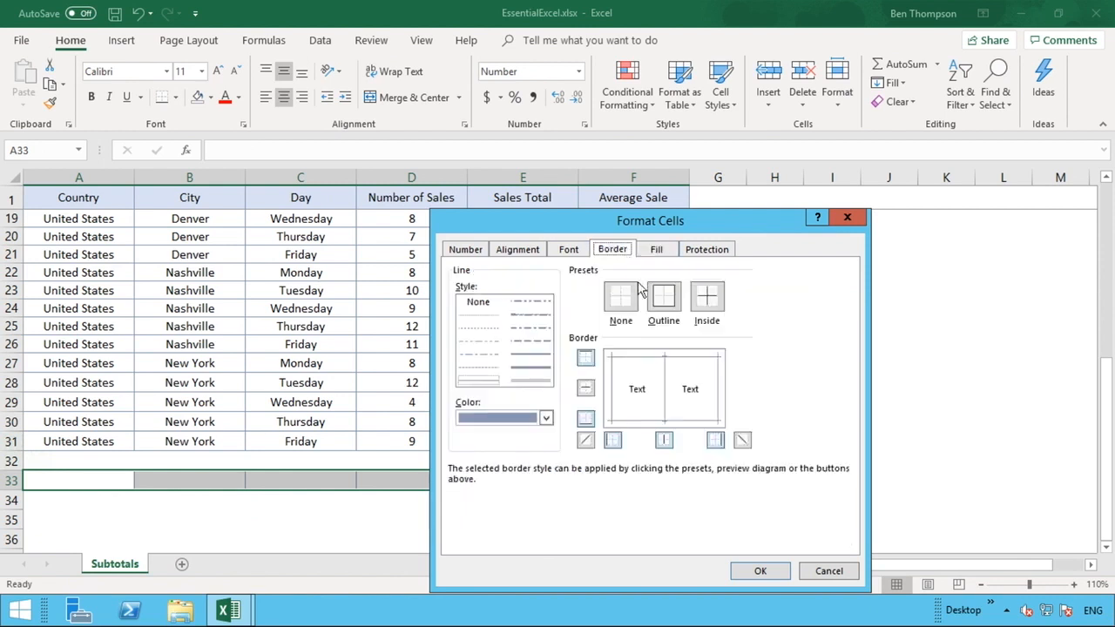
left_click(664, 386)
Step: Give A33:F33 a light grey background fill and apply the cell formatting
left_click(470, 249)
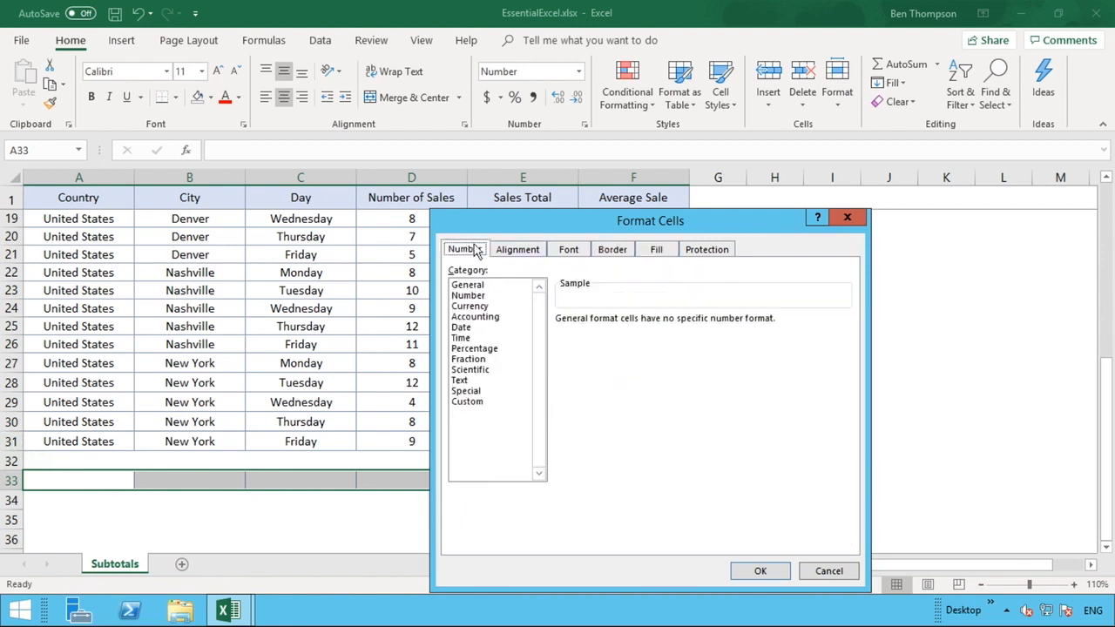
left_click(653, 250)
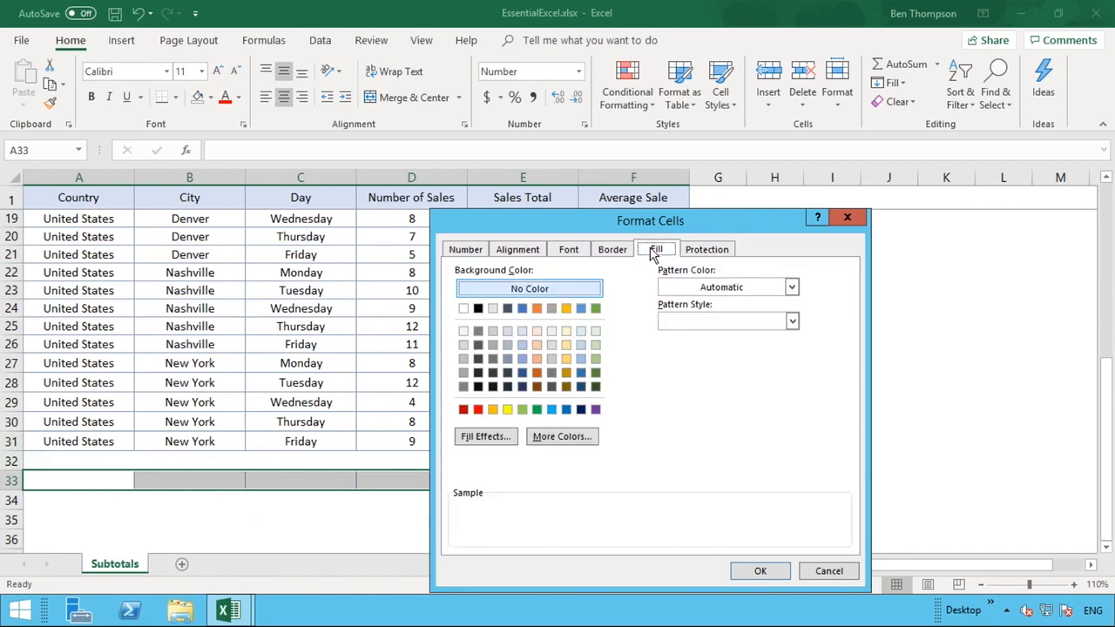
left_click(463, 345)
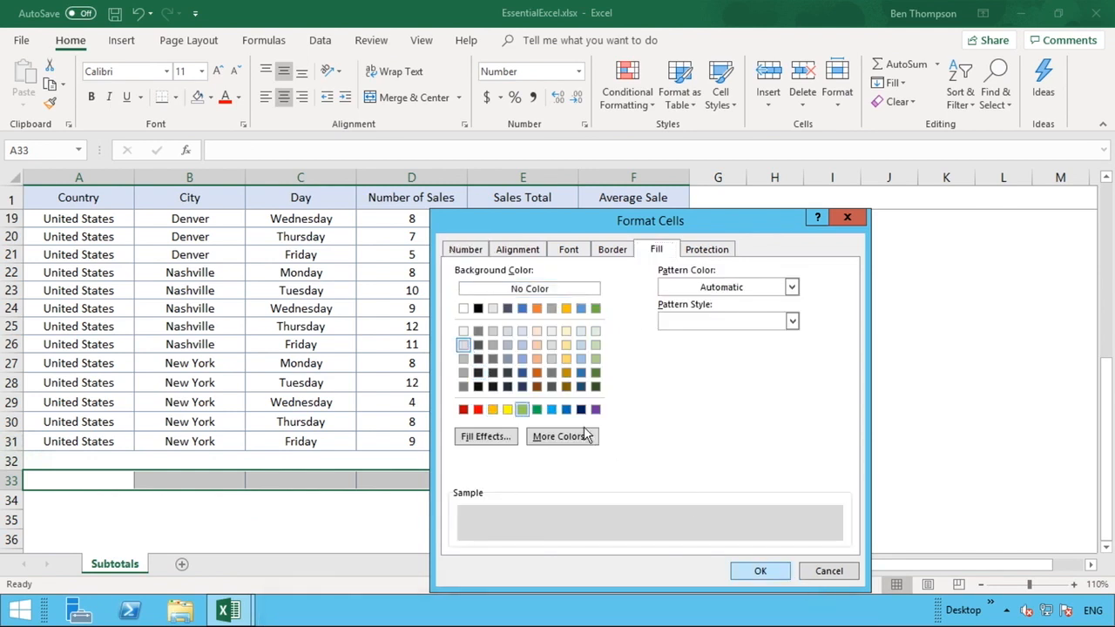
left_click(755, 571)
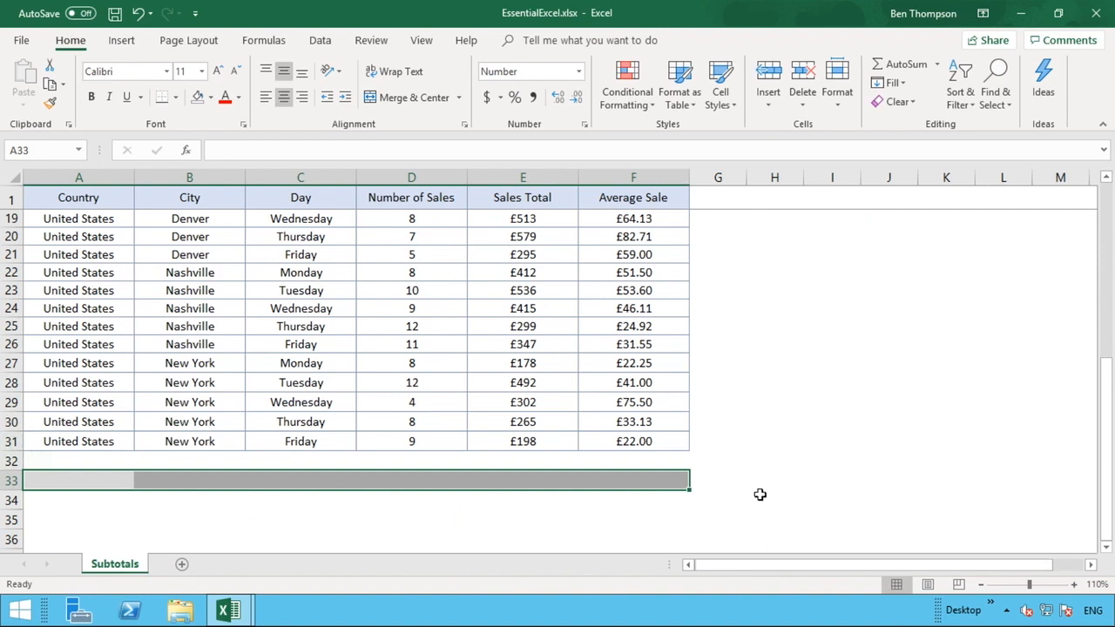
left_click(645, 503)
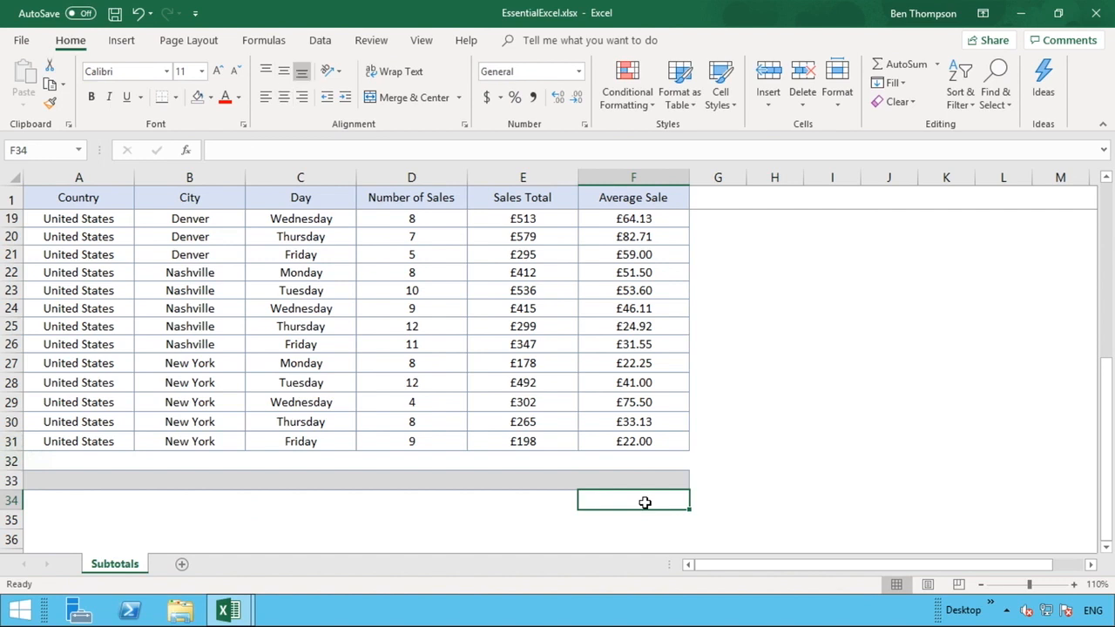
Step: Enter the label "SUBTOTAL:" in cell A33
left_click(96, 479)
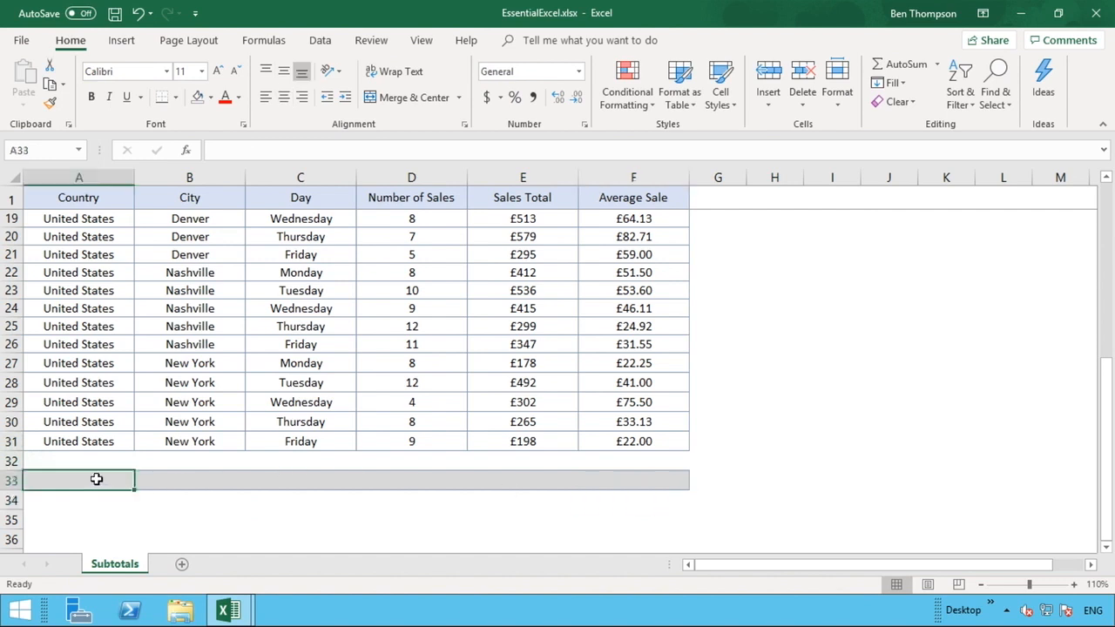
type("SU")
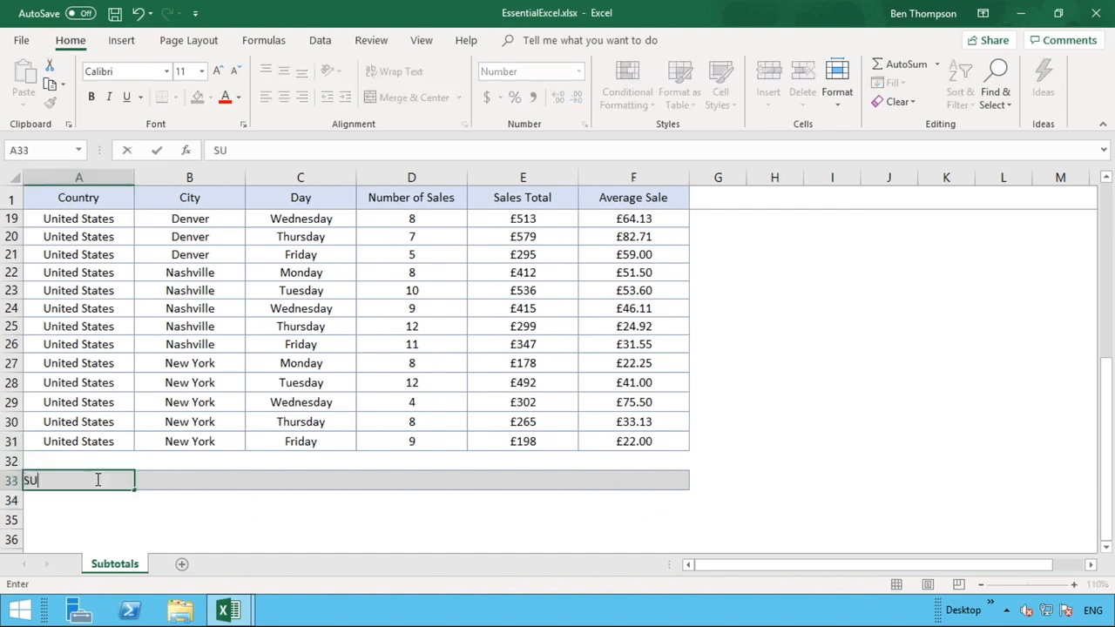
type("BTOTAL:")
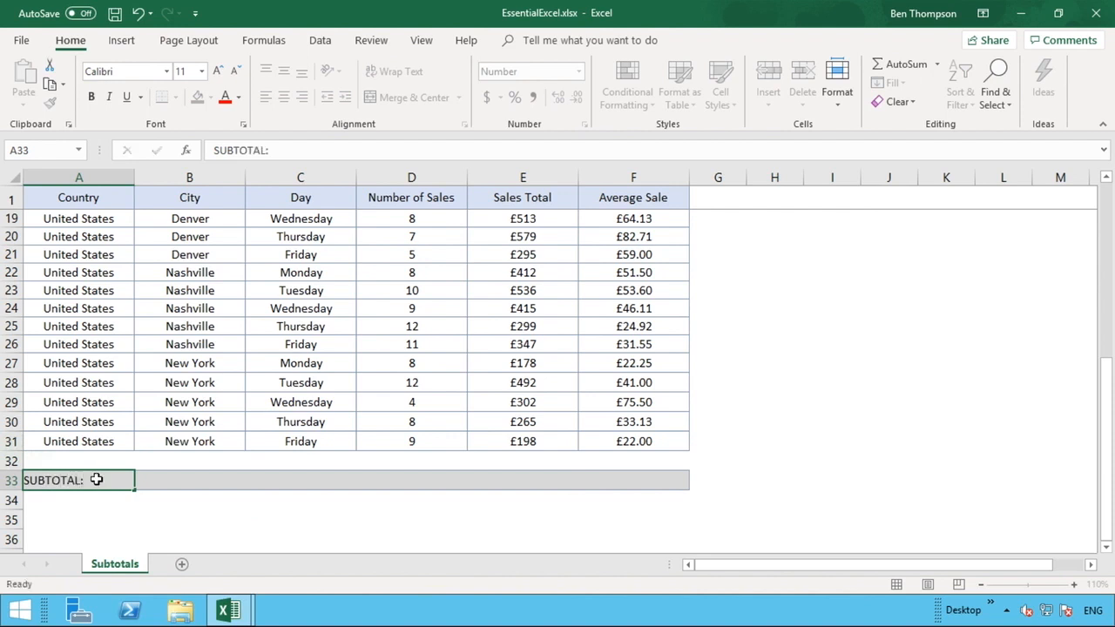
key("Tab")
Step: Enter the formula =SUBTOTAL(9,D2:D31) in D33 to sum the Number of Sales column
key("Tab")
key("Tab")
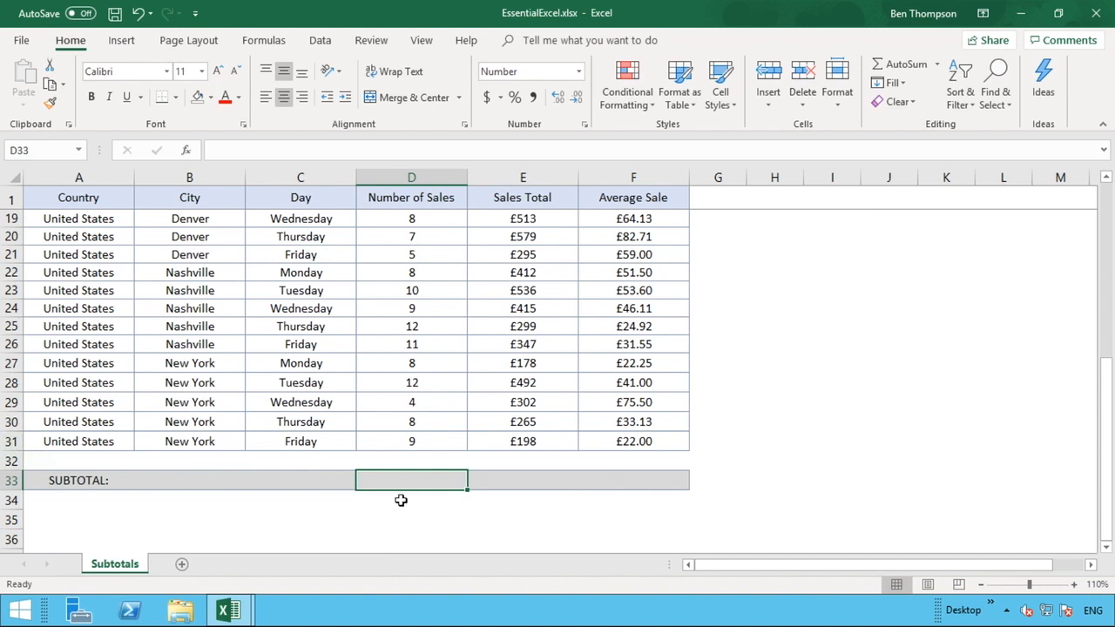
type("=SUBT")
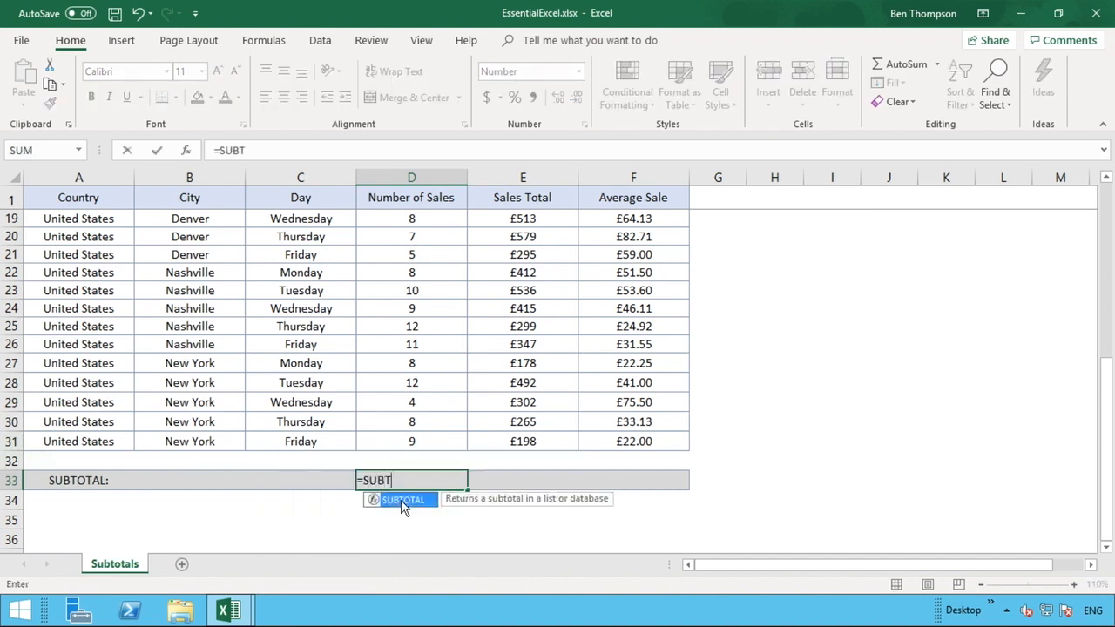
type("OTAL(")
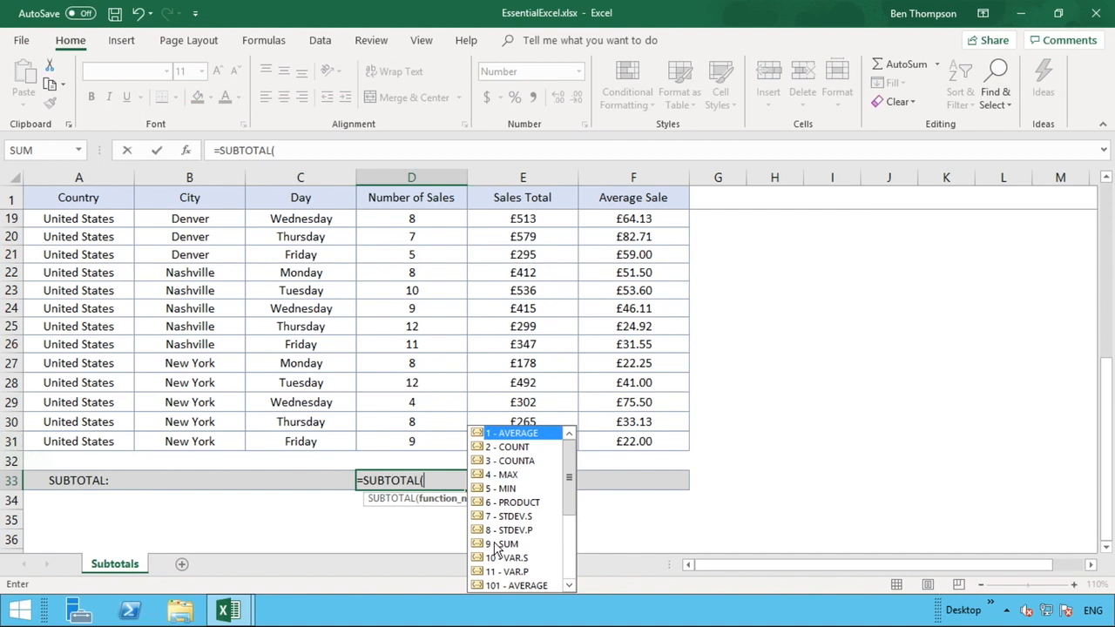
type("9")
type(",")
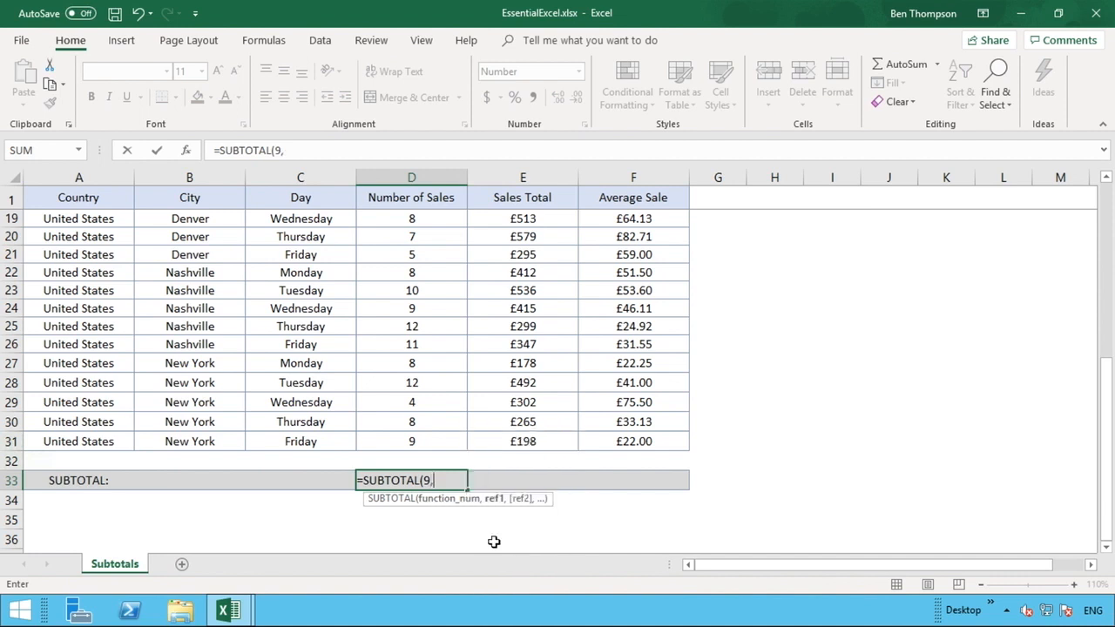
left_click(414, 439)
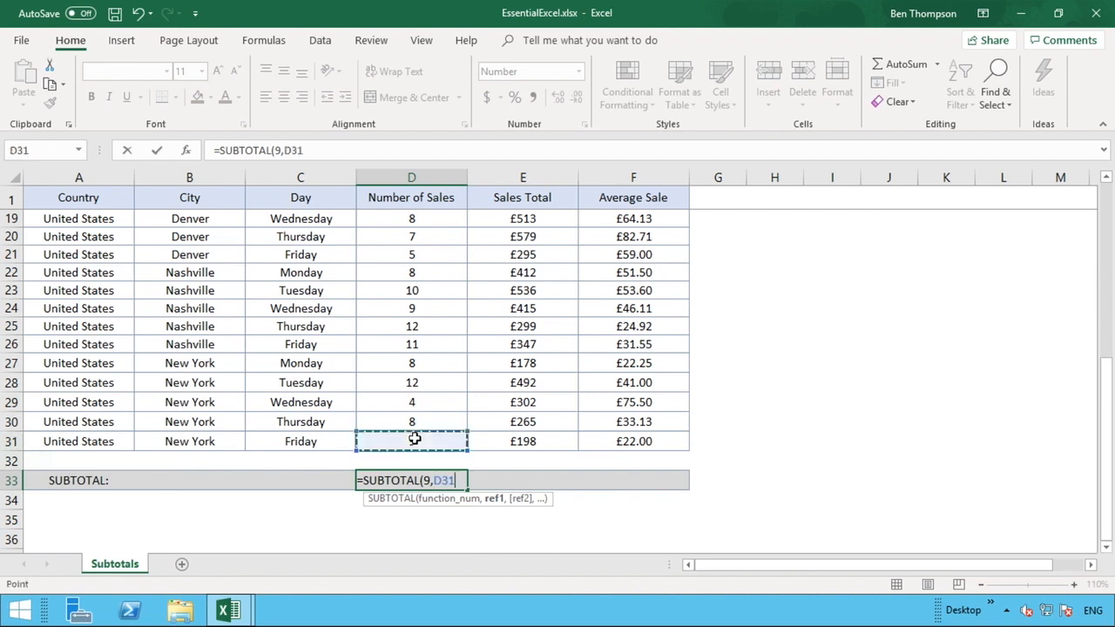
left_click(411, 199, "shift")
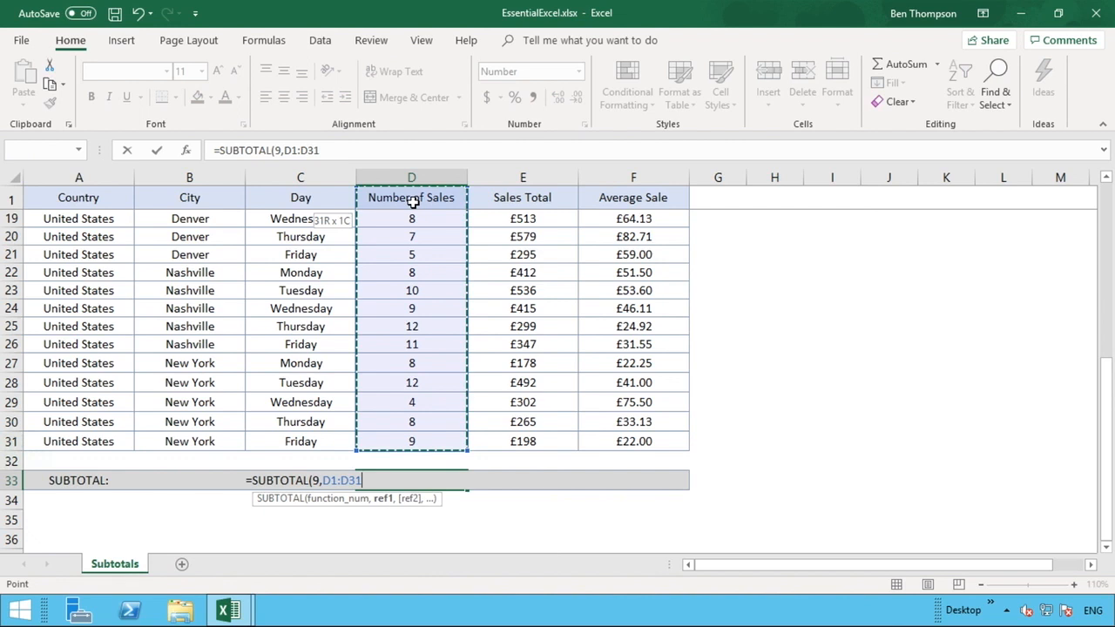
left_click_drag(413, 200, 412, 201)
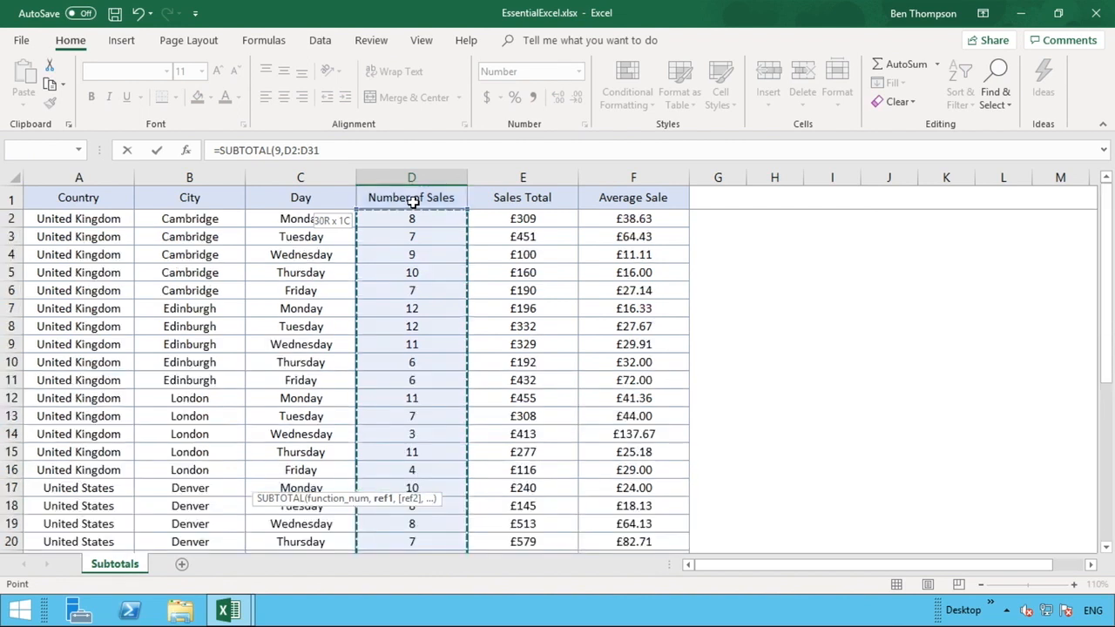
left_click(350, 150)
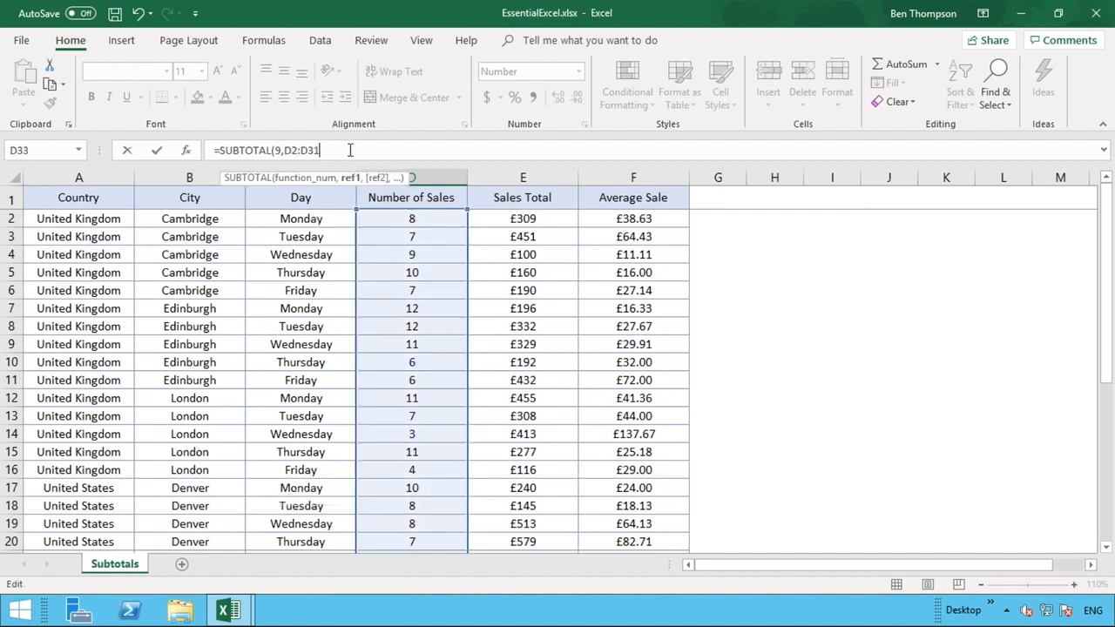
type(")")
key("Return")
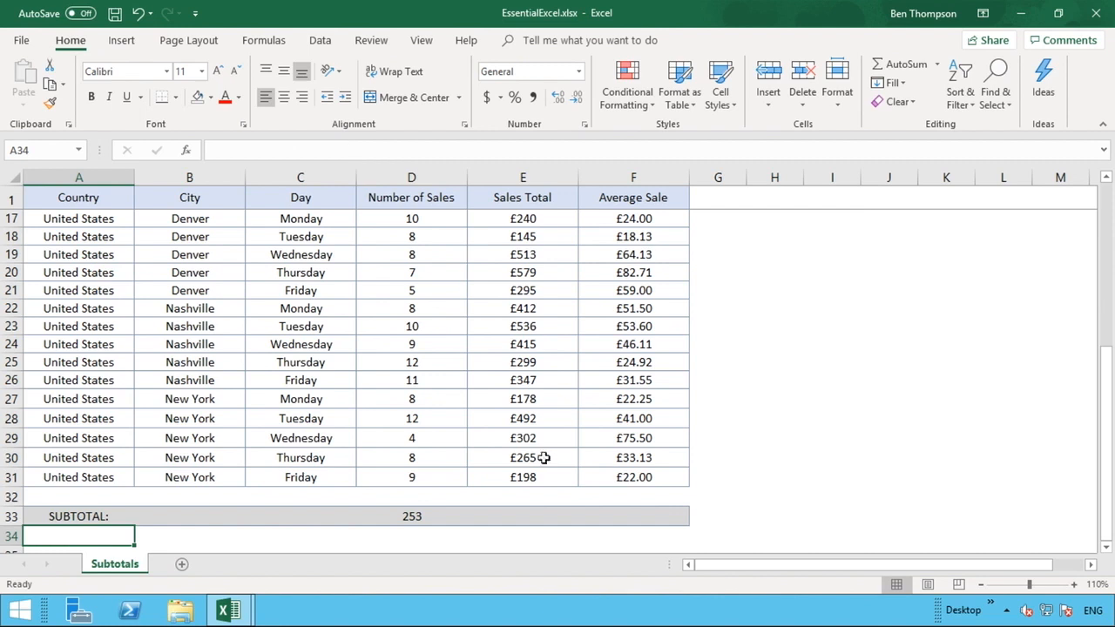
Step: Fill the subtotal formula from D33 across to E33 and check the range used in the copied formula
left_click(432, 520)
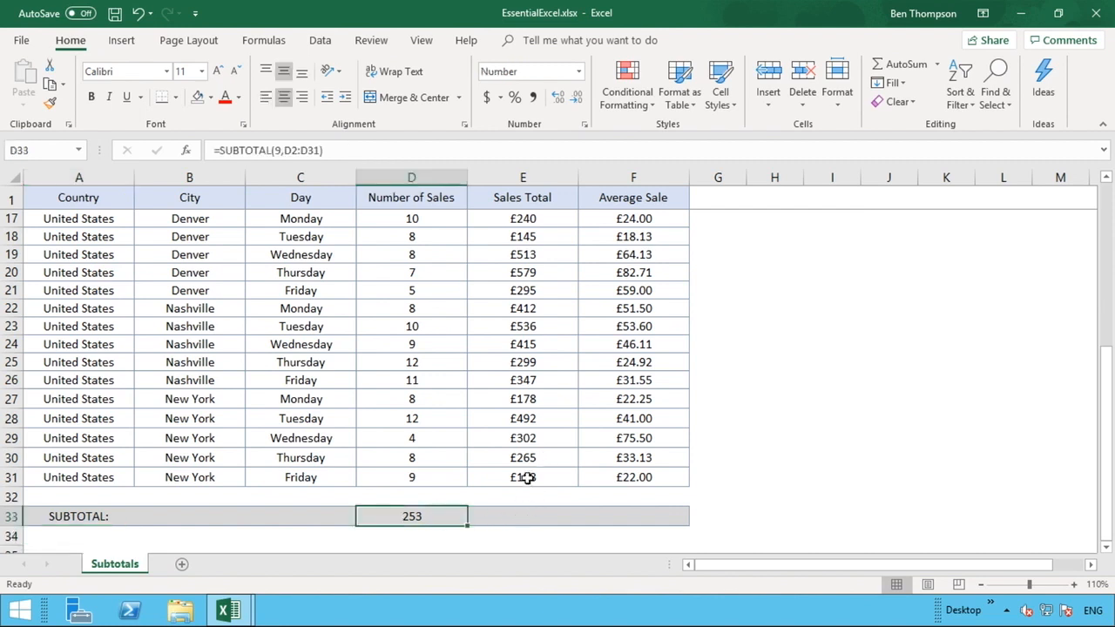
left_click(526, 477)
left_click(452, 514)
left_click(521, 517)
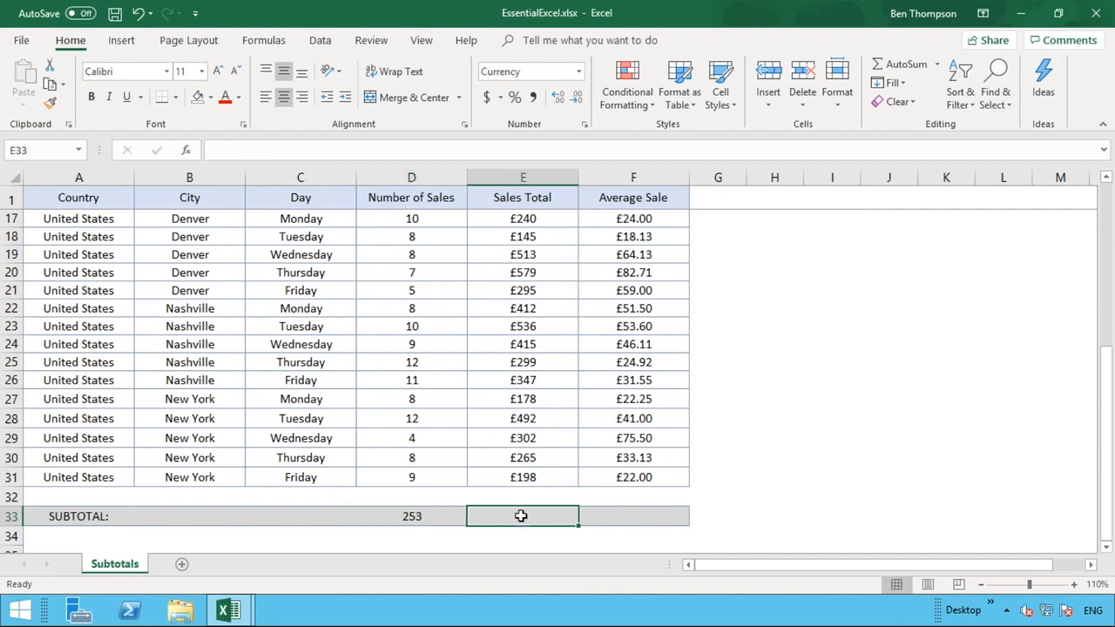
left_click(423, 517)
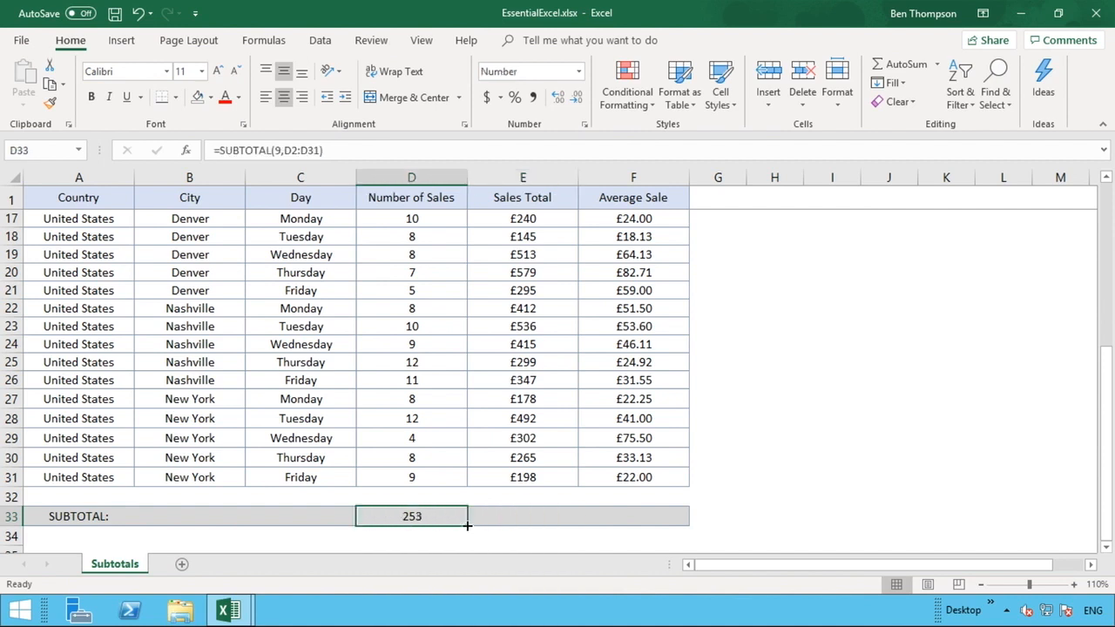
left_click_drag(467, 525, 544, 526)
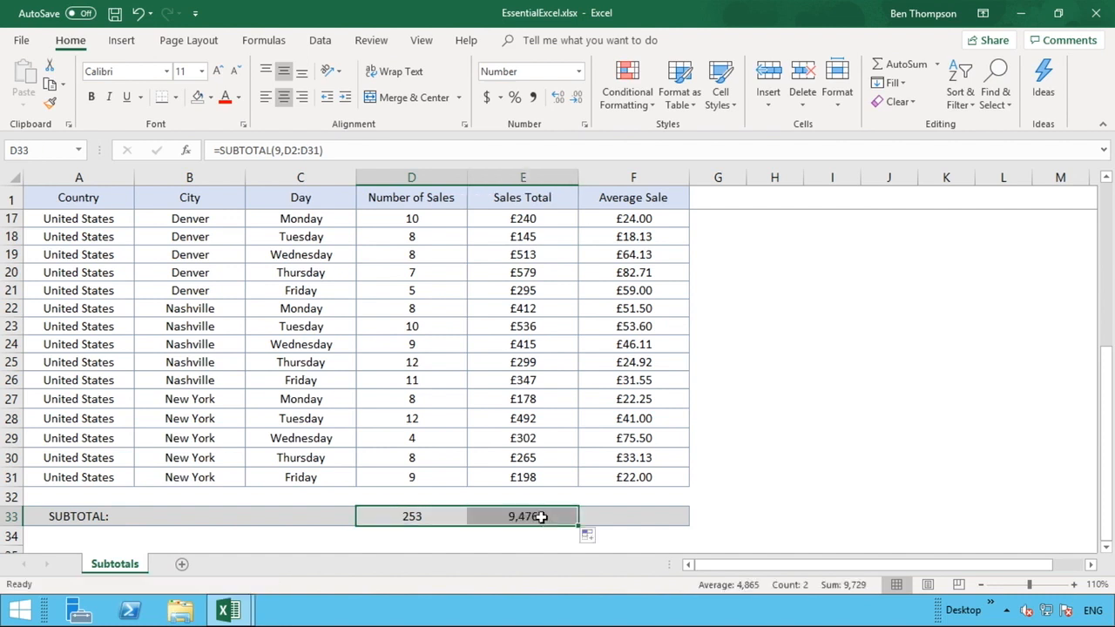
left_click(541, 517)
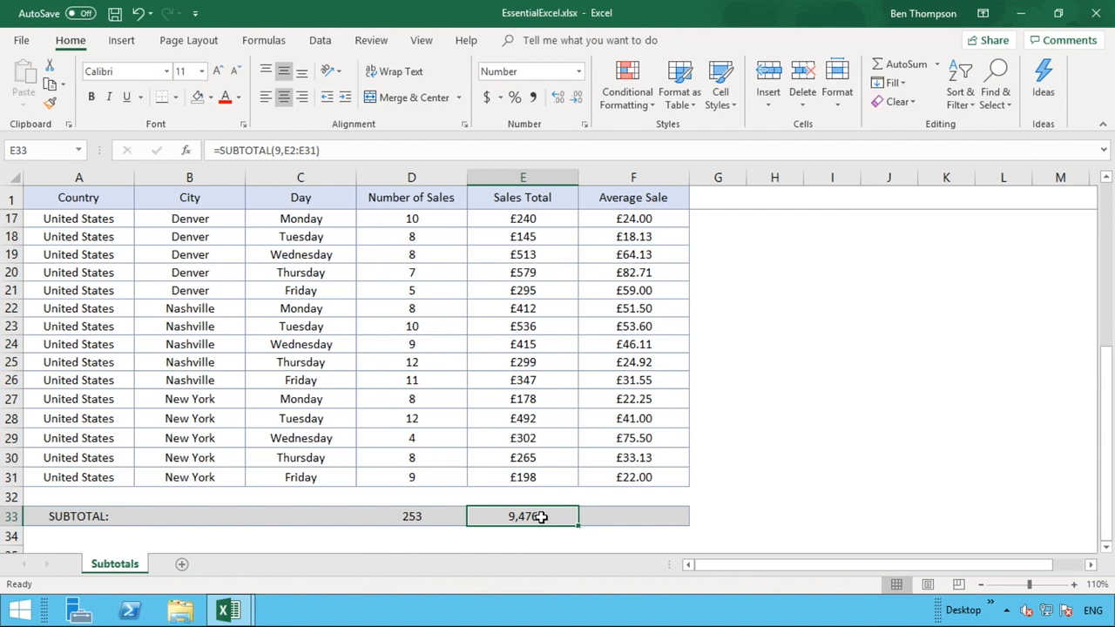
double_click(541, 517)
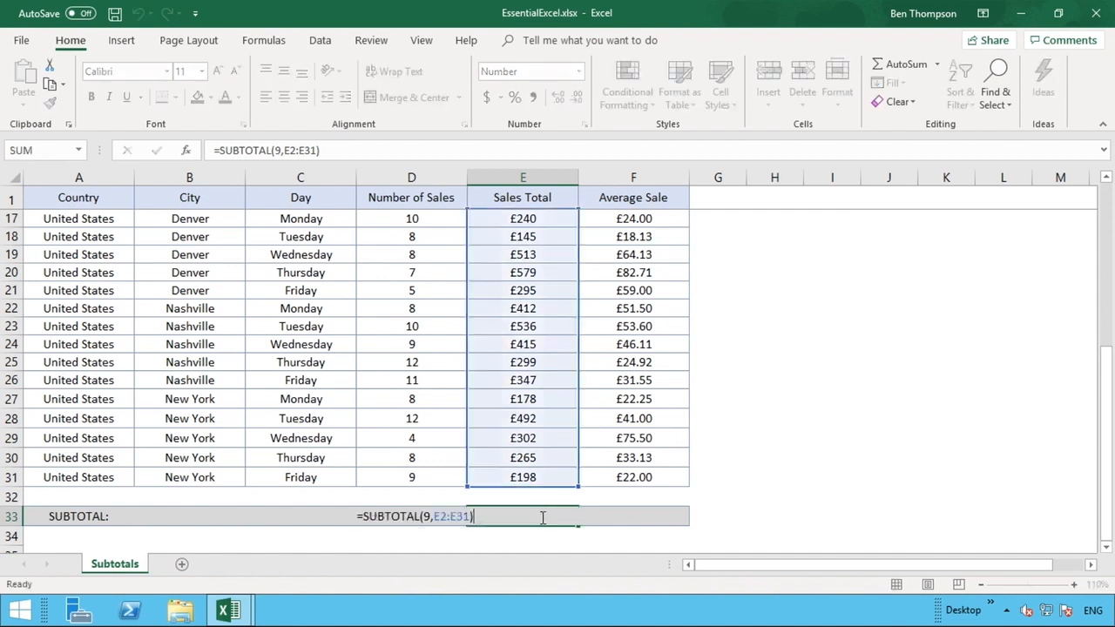
key("Return")
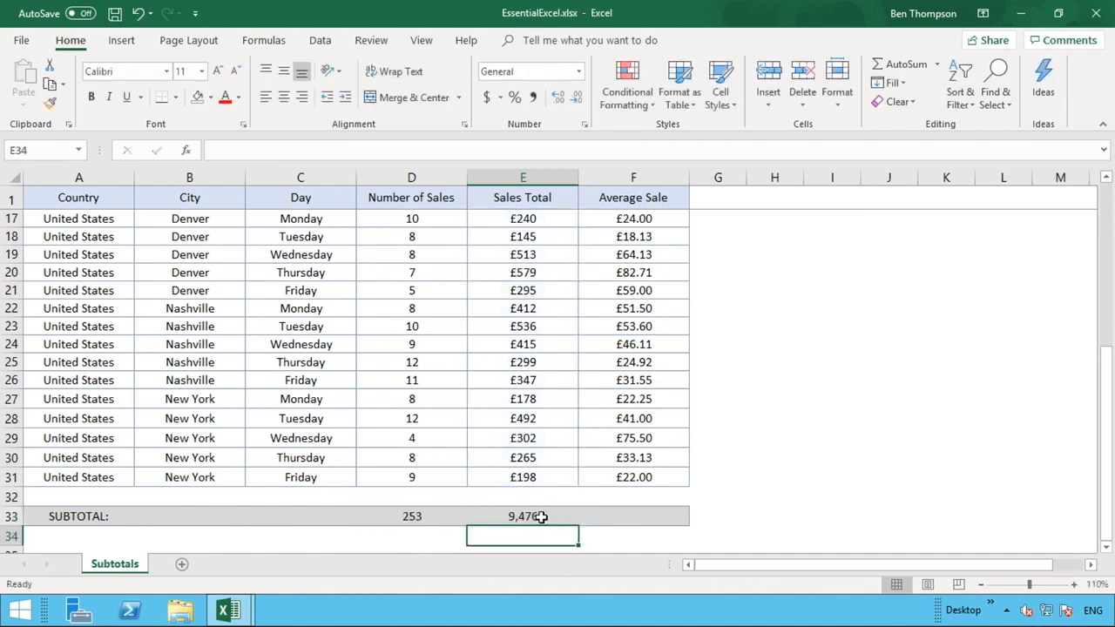
Step: Copy the currency formatting from the last Sales Total value in E31 to the subtotal cell E33
left_click(541, 516)
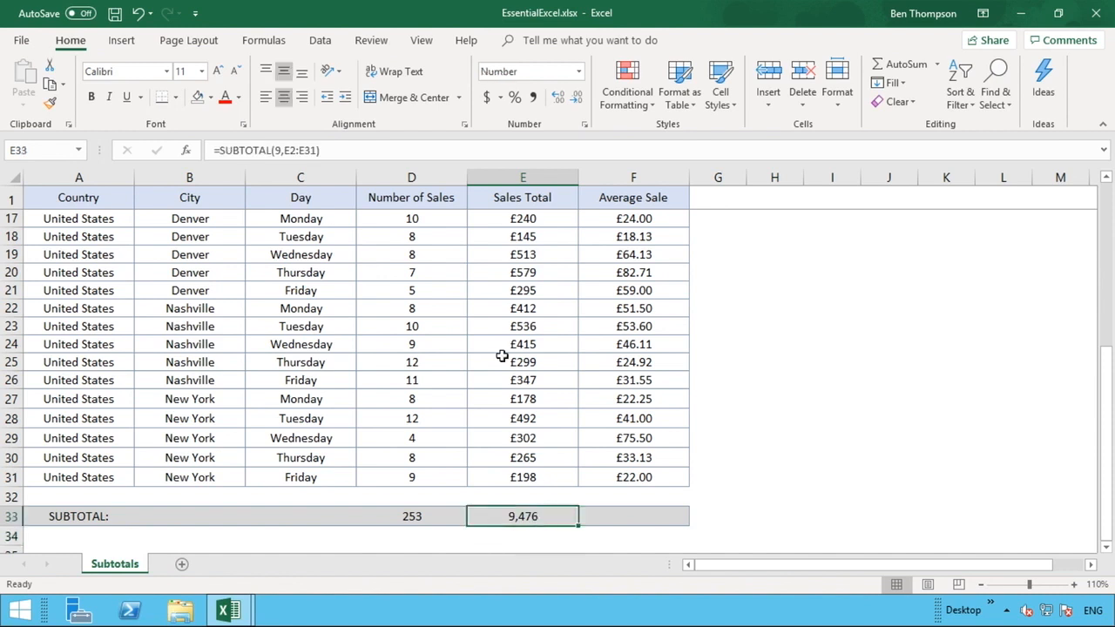
left_click(542, 476)
left_click(49, 103)
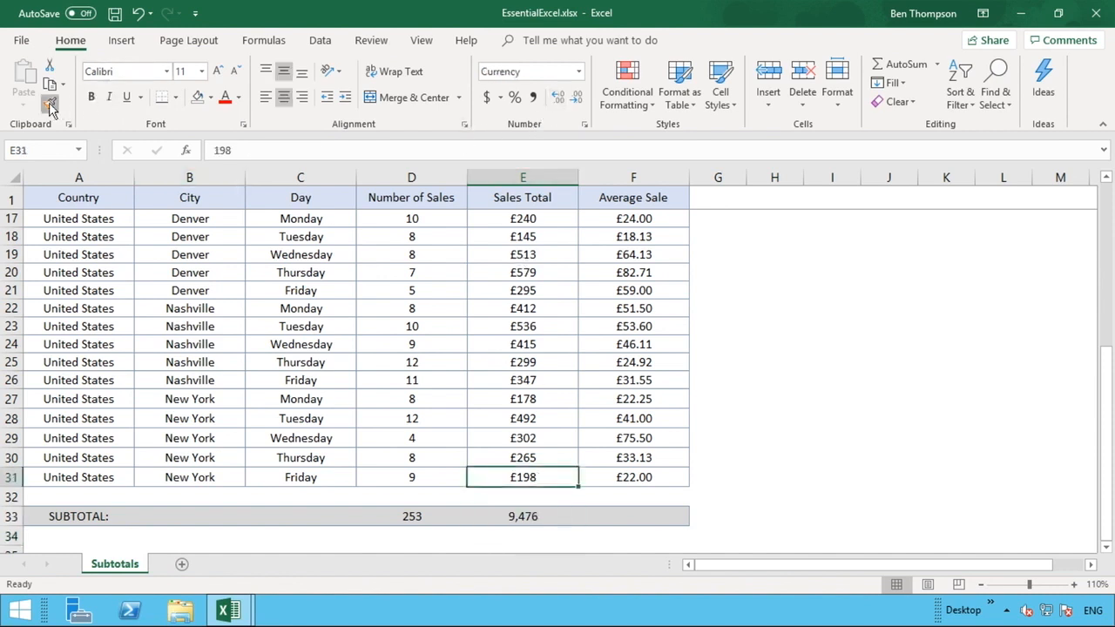
left_click(533, 501)
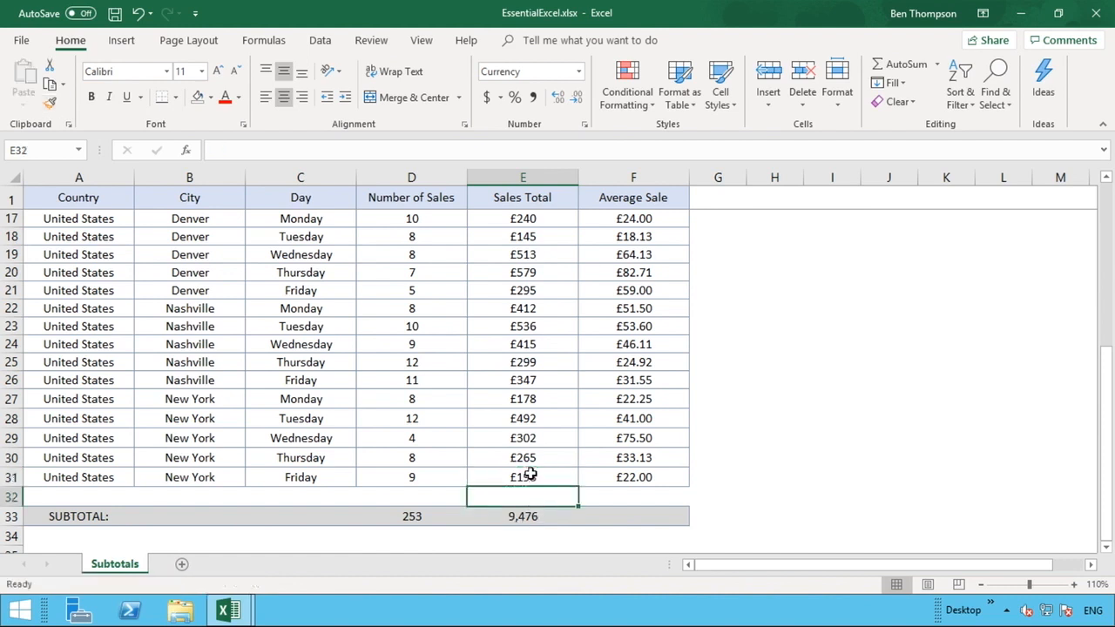
left_click(531, 476)
left_click(50, 103)
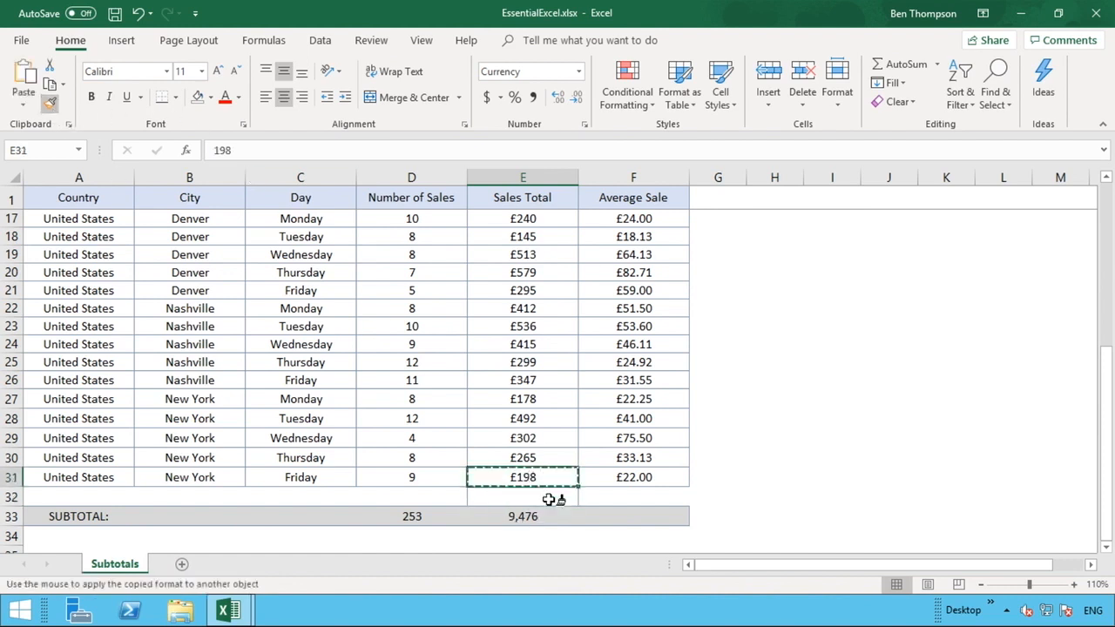
left_click(530, 517)
Step: Restore the light grey background fill on the Sales Total subtotal cell E33
right_click(540, 523)
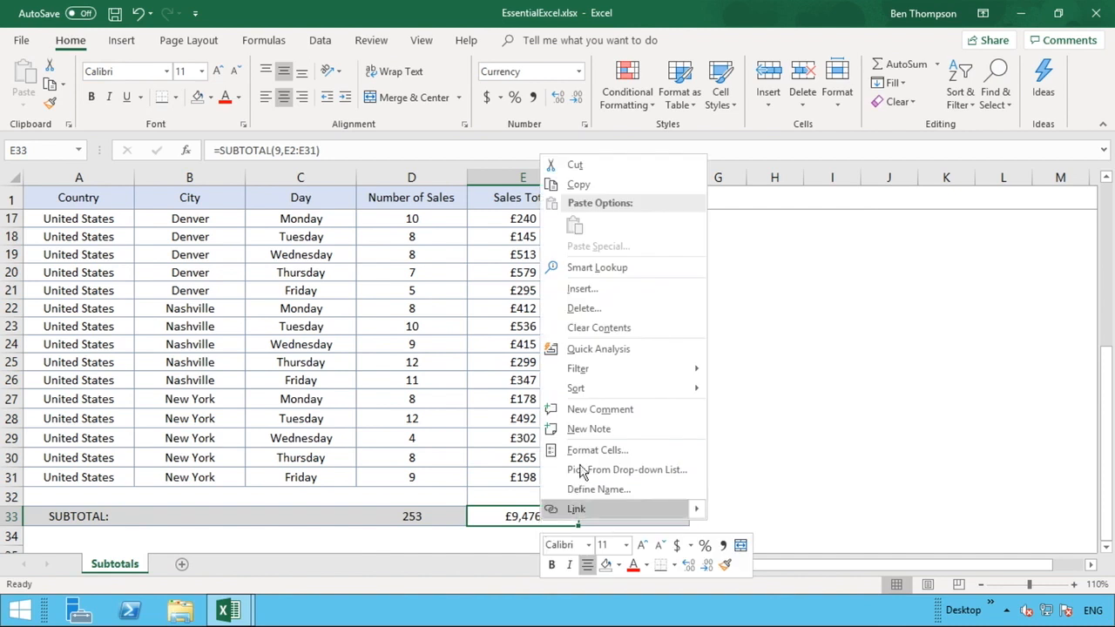
left_click(586, 453)
left_click(396, 345)
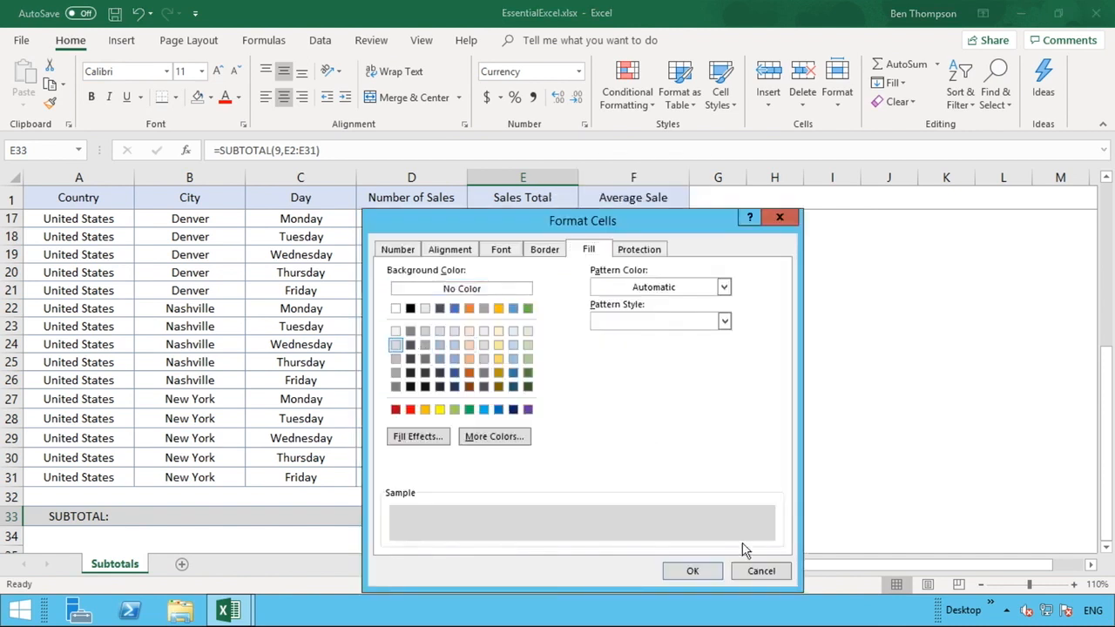
left_click(711, 576)
left_click(816, 519)
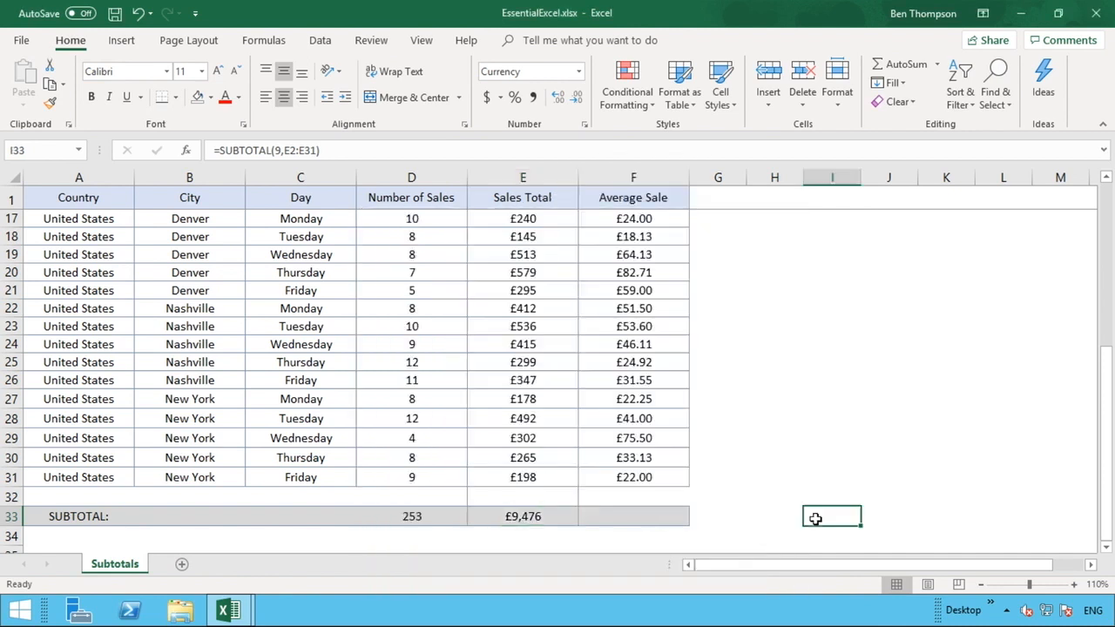
Step: Remove the left and right borders from E33, keeping only its top and bottom borders
left_click(541, 521)
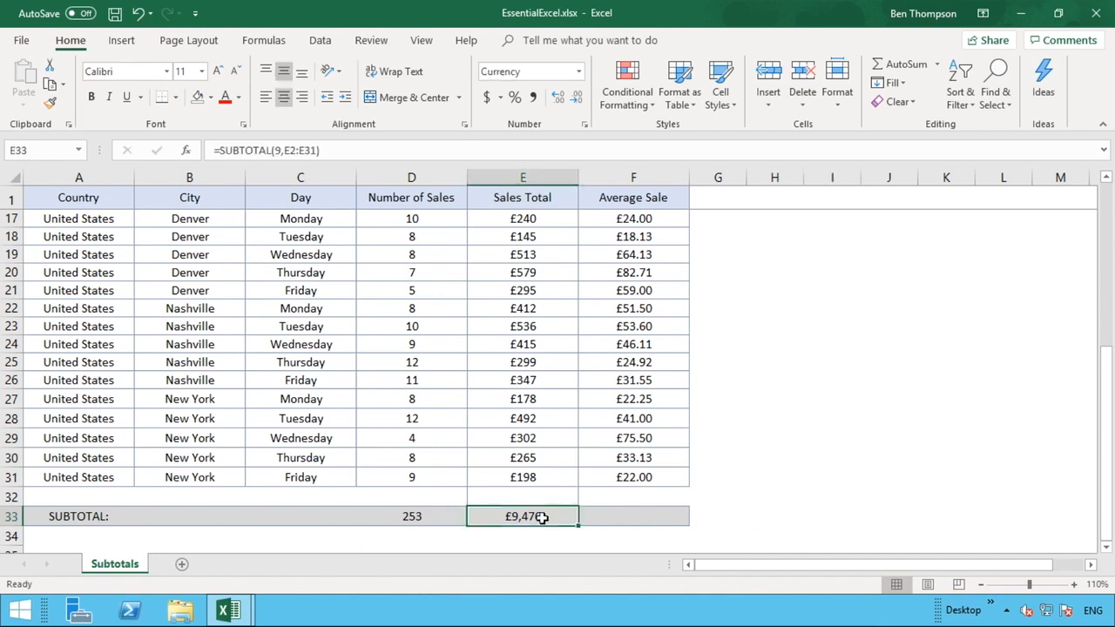
right_click(542, 521)
left_click(600, 448)
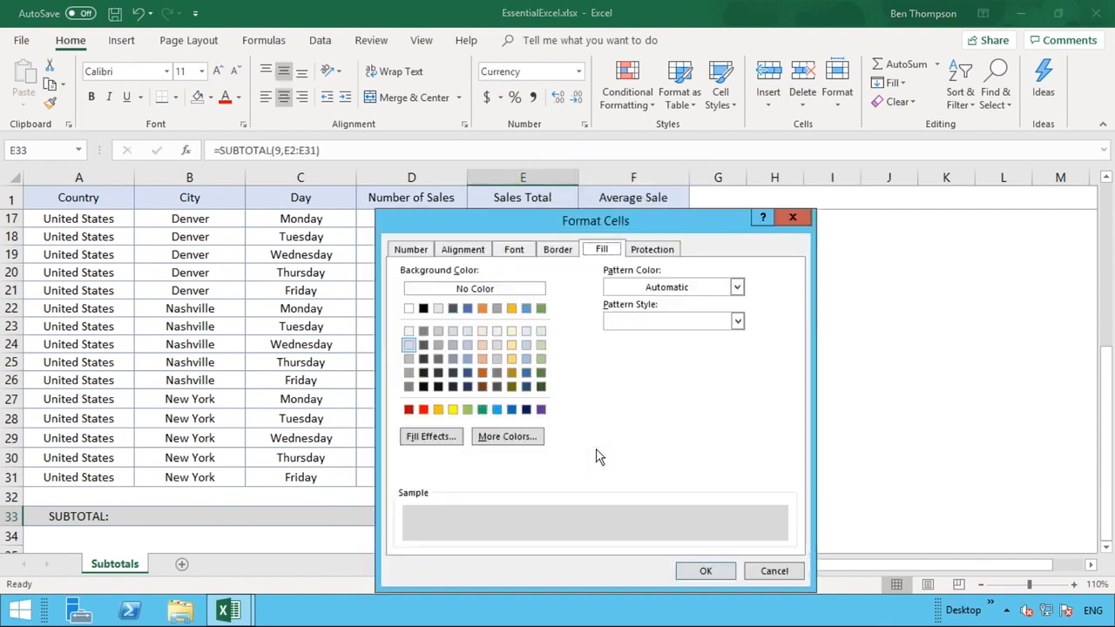
left_click(556, 251)
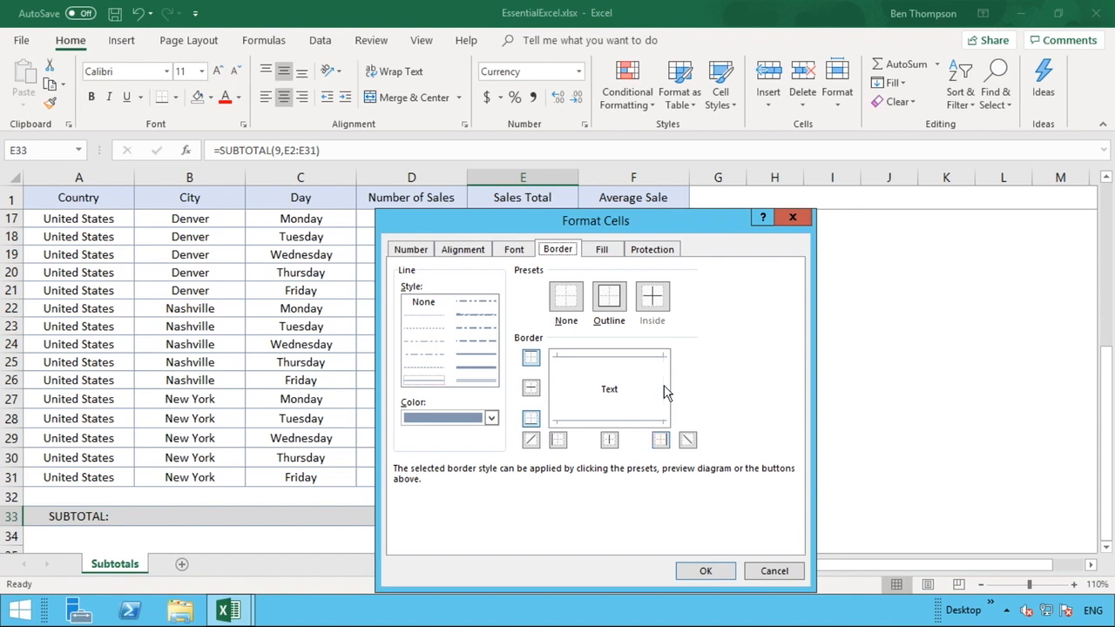
left_click(708, 571)
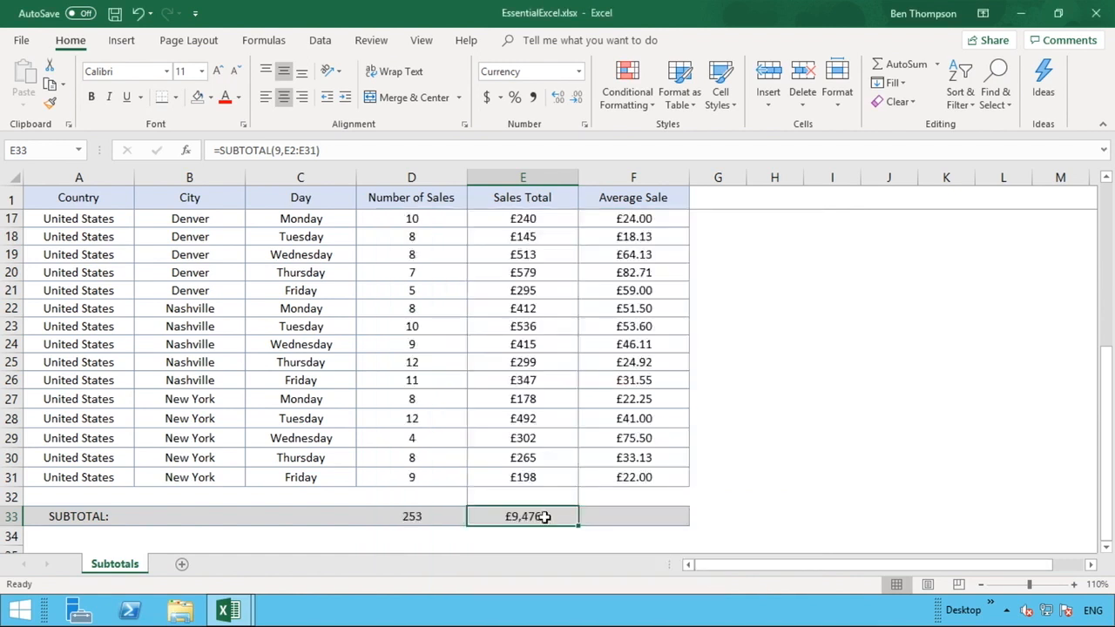
left_click(445, 515)
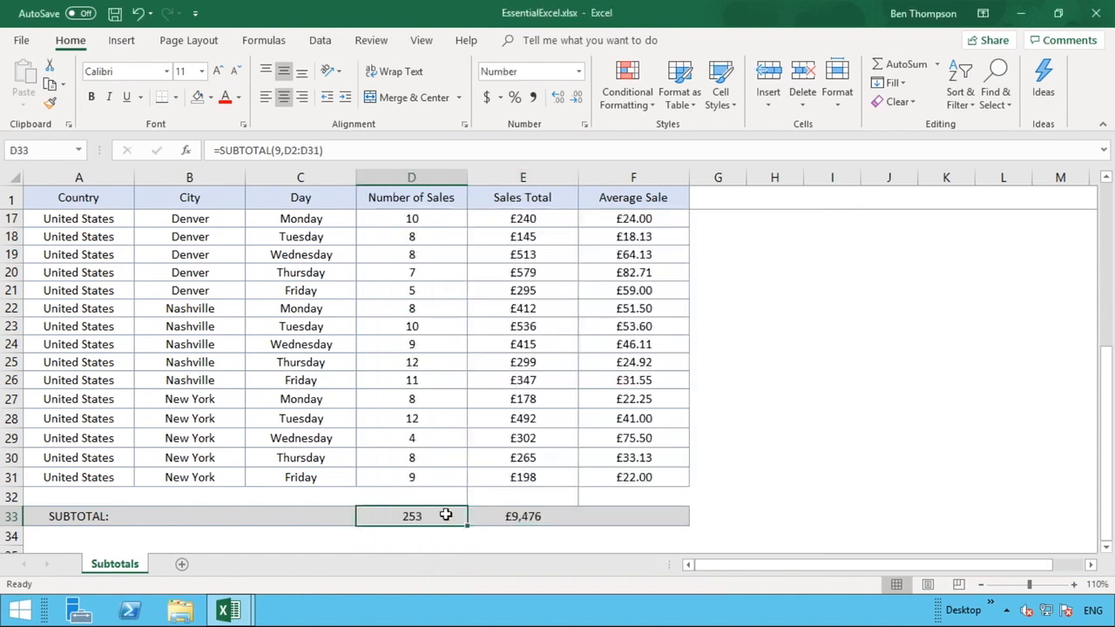
left_click(548, 518)
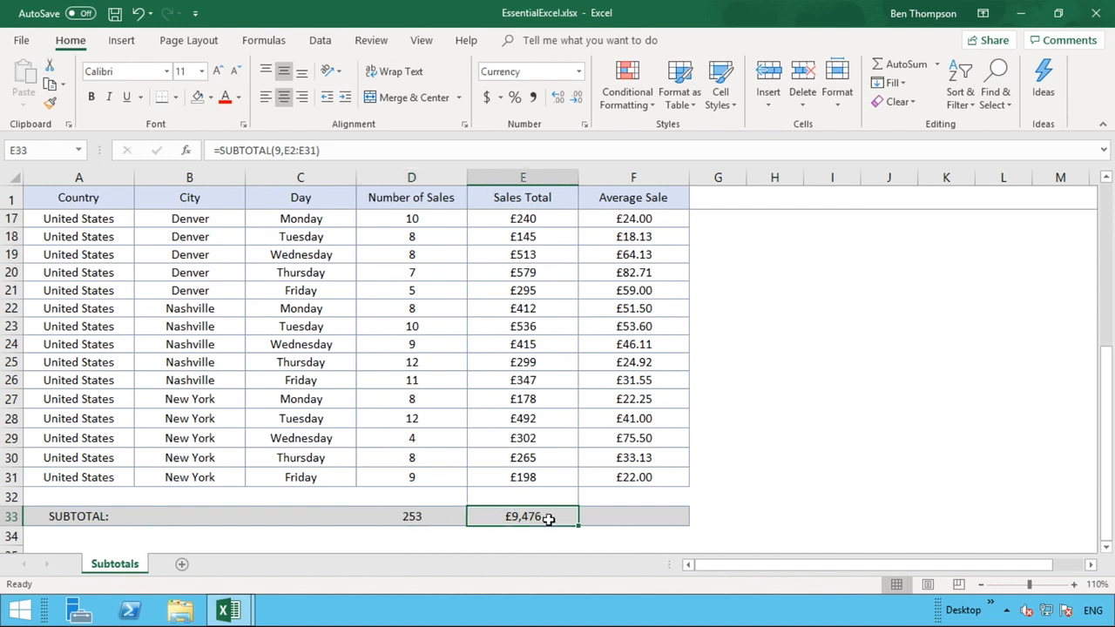
Step: Enter the formula =SUBTOTAL(1,F2:F31) in F33 to average the Average Sale column
left_click(616, 519)
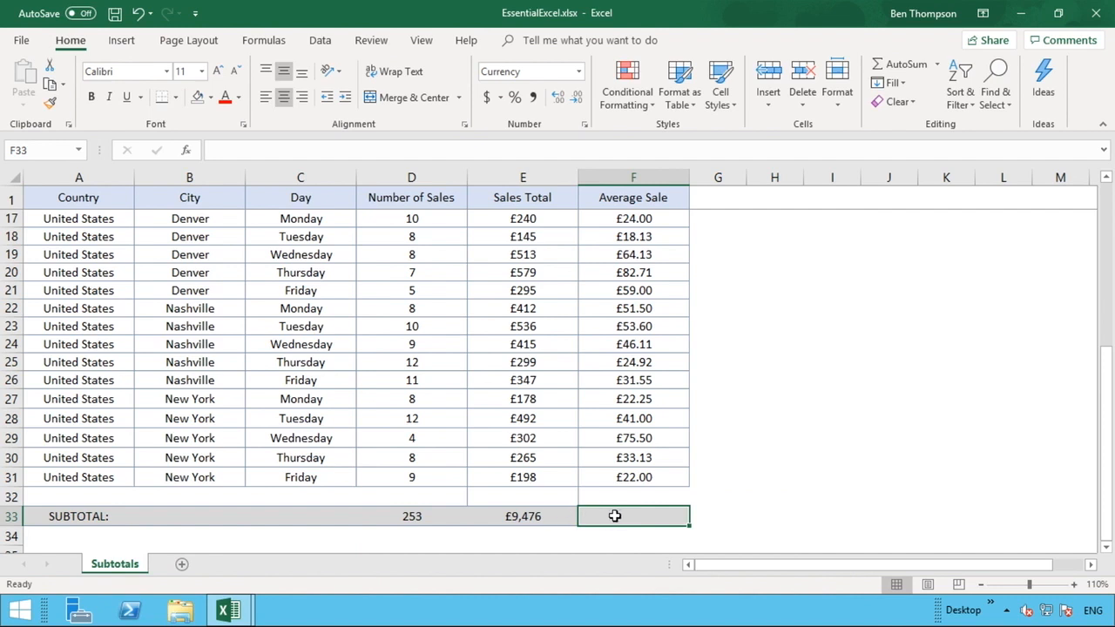
type("=SUBTOT")
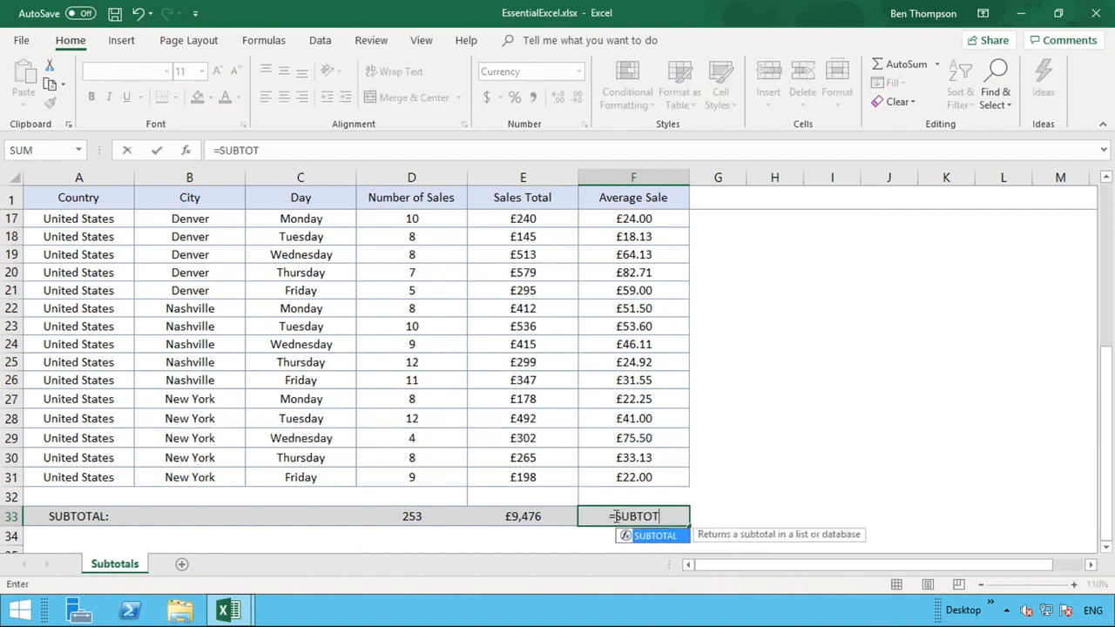
type("AL(")
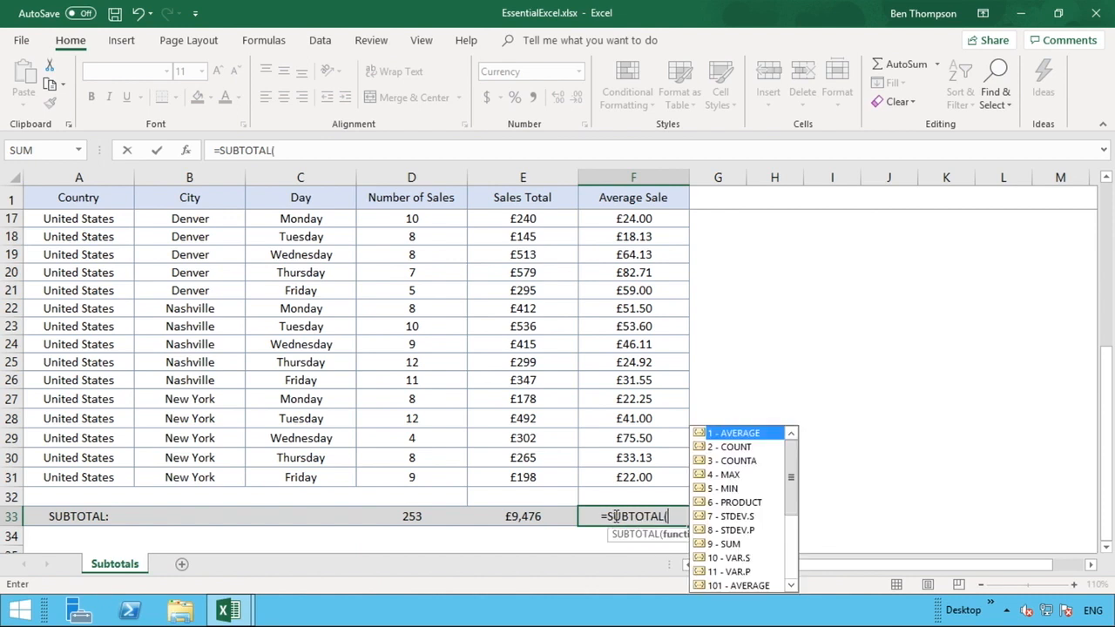
double_click(752, 434)
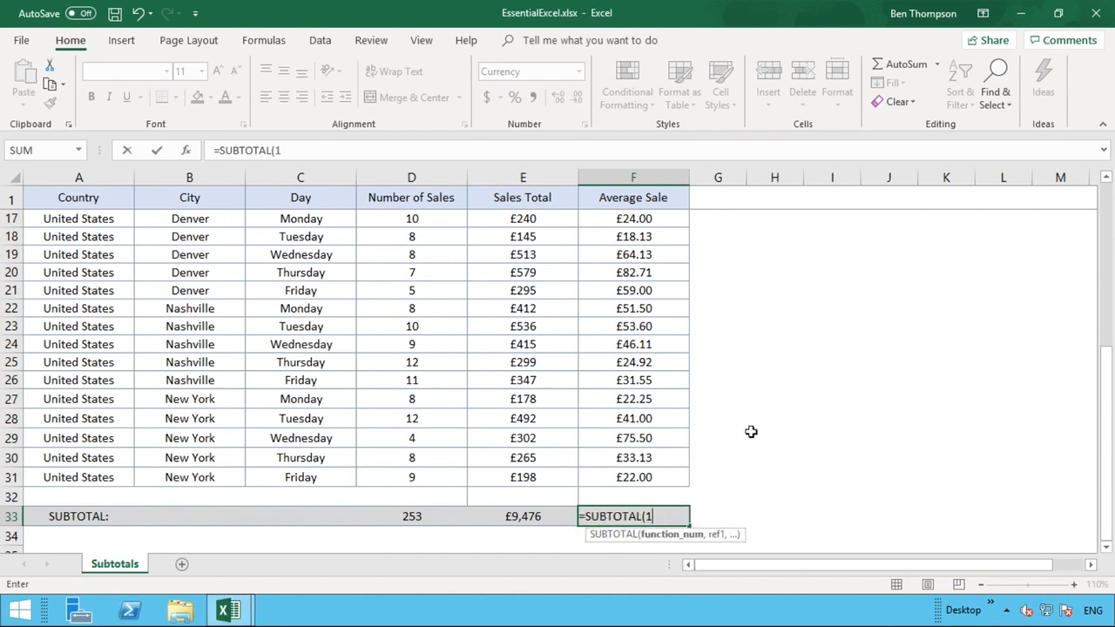
type(",")
left_click(652, 476)
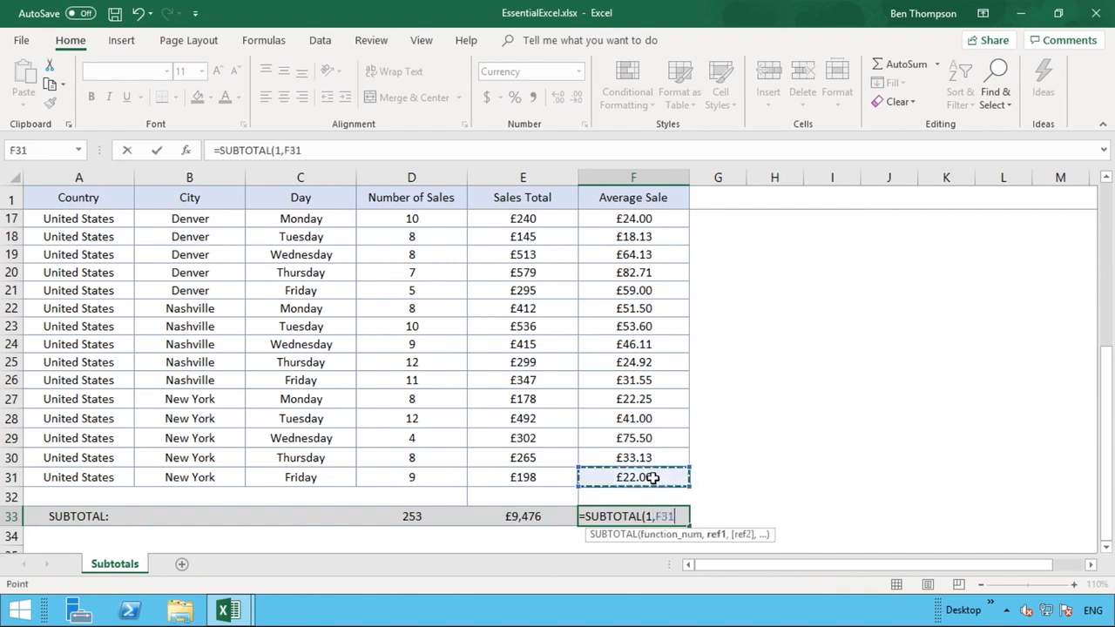
key("ctrl+shift+Up")
key("shift+Down")
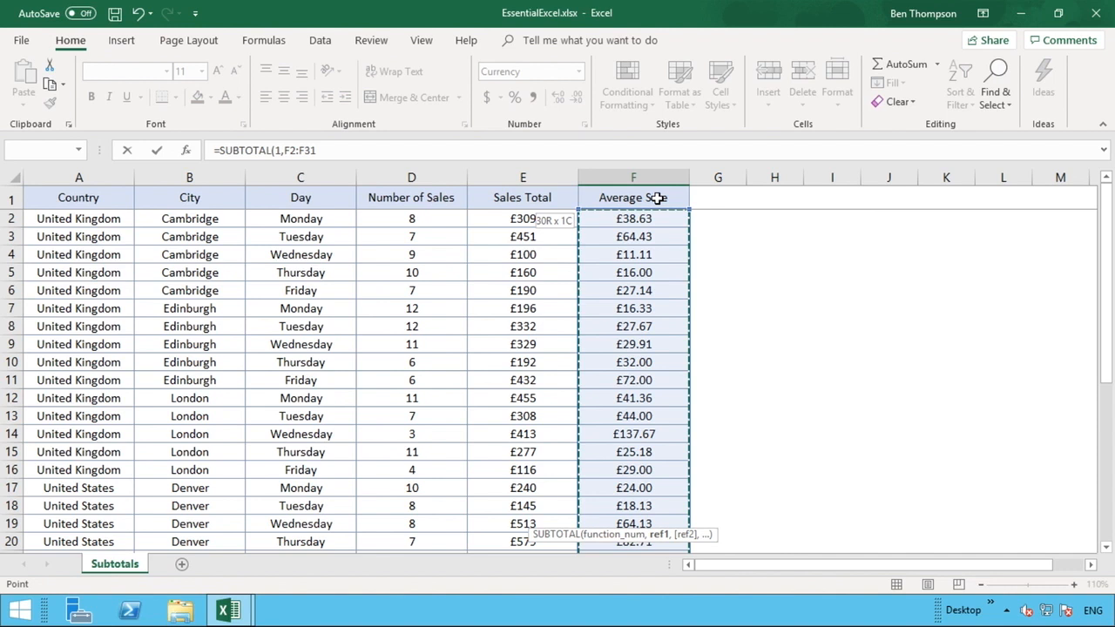
type(")")
key("Return")
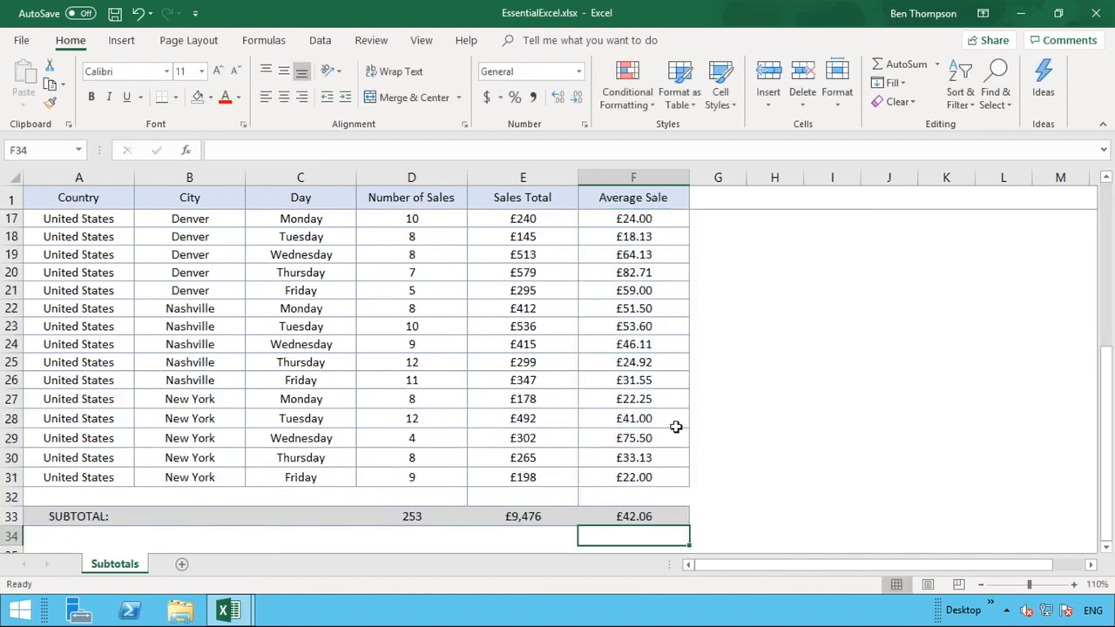
left_click(650, 518)
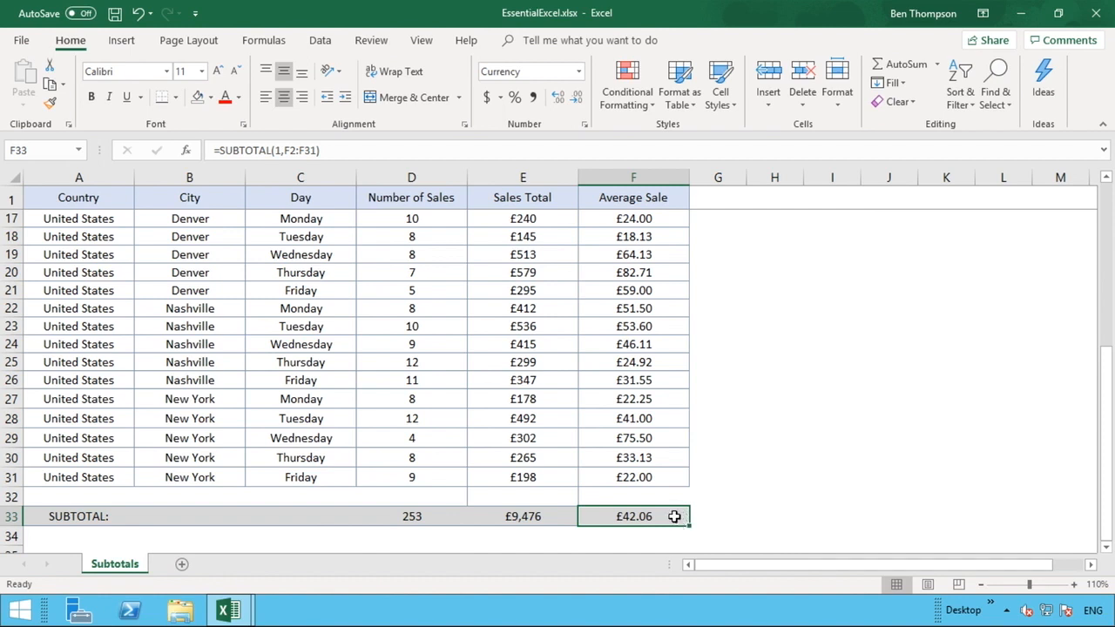
left_click(756, 534)
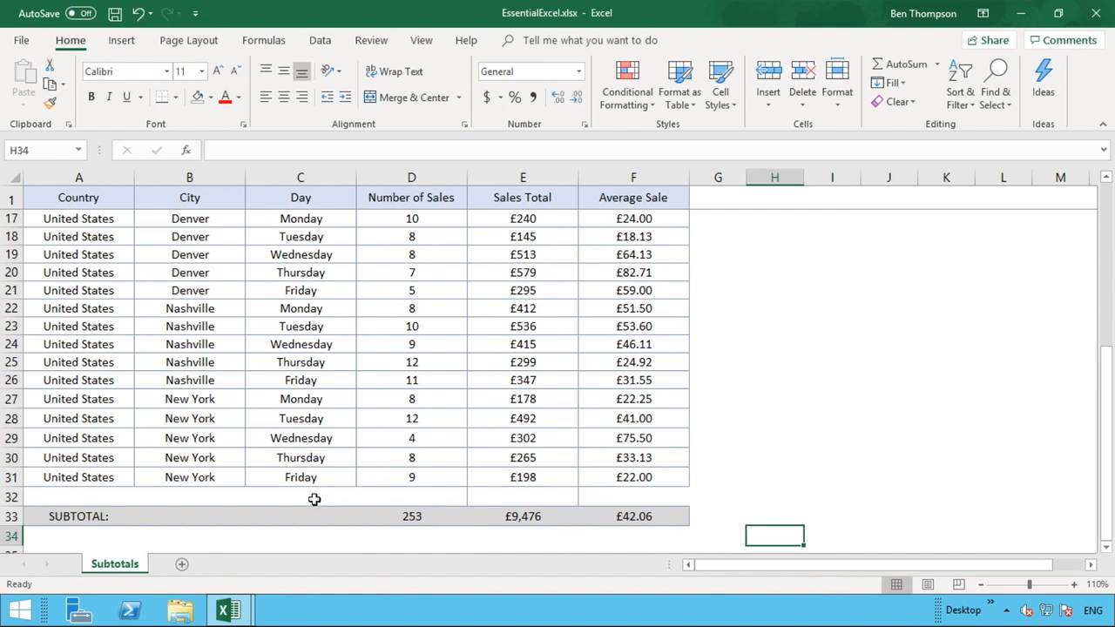
Step: Delete the blank row 32 between the sales data and the subtotal row
right_click(14, 495)
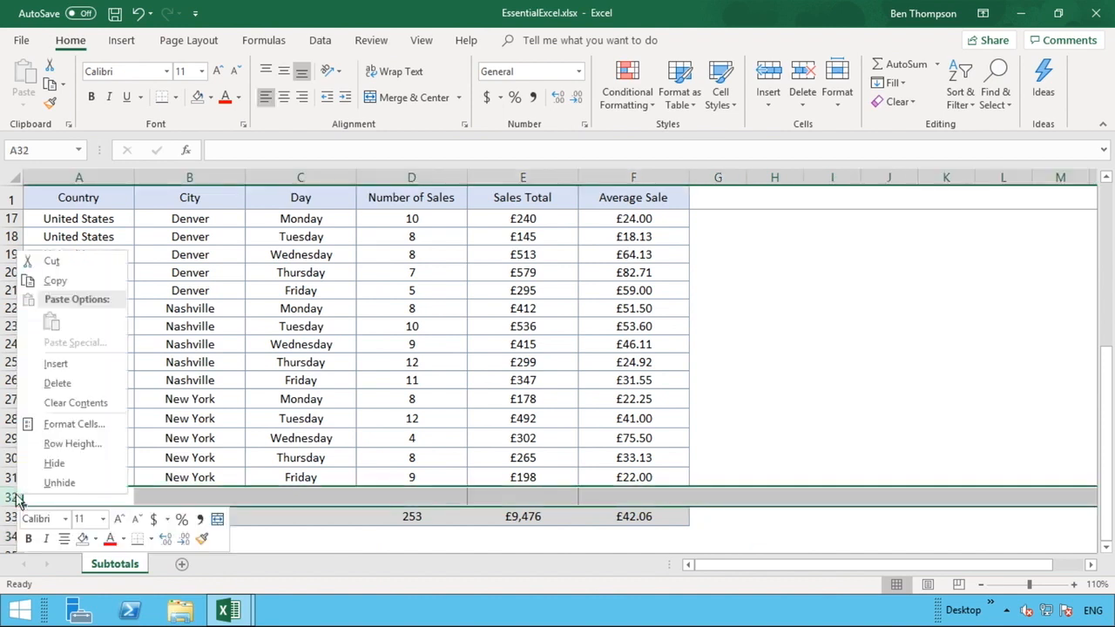
left_click(52, 380)
left_click(749, 457)
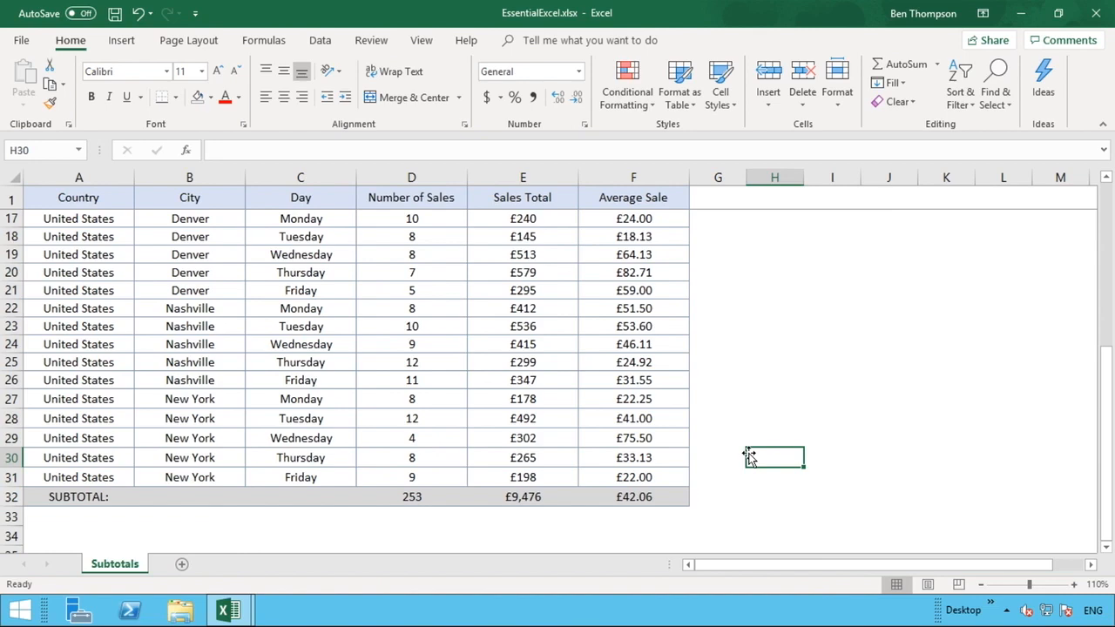
Step: Add filter controls to the header row of the sales data
scroll(749, 458, "up", 5)
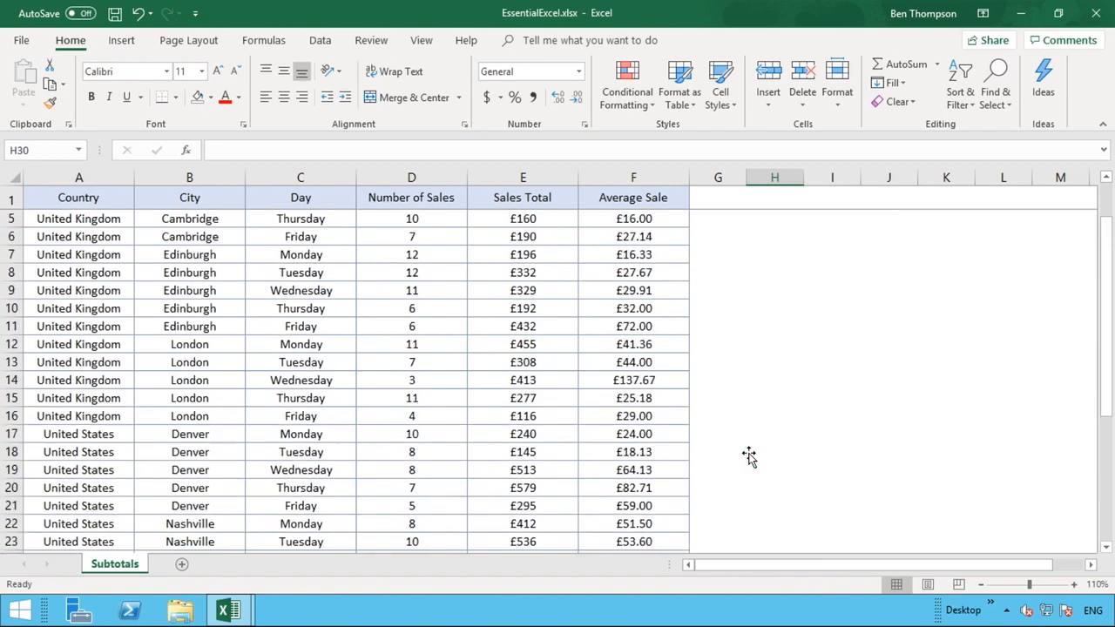
left_click(521, 197)
left_click(318, 40)
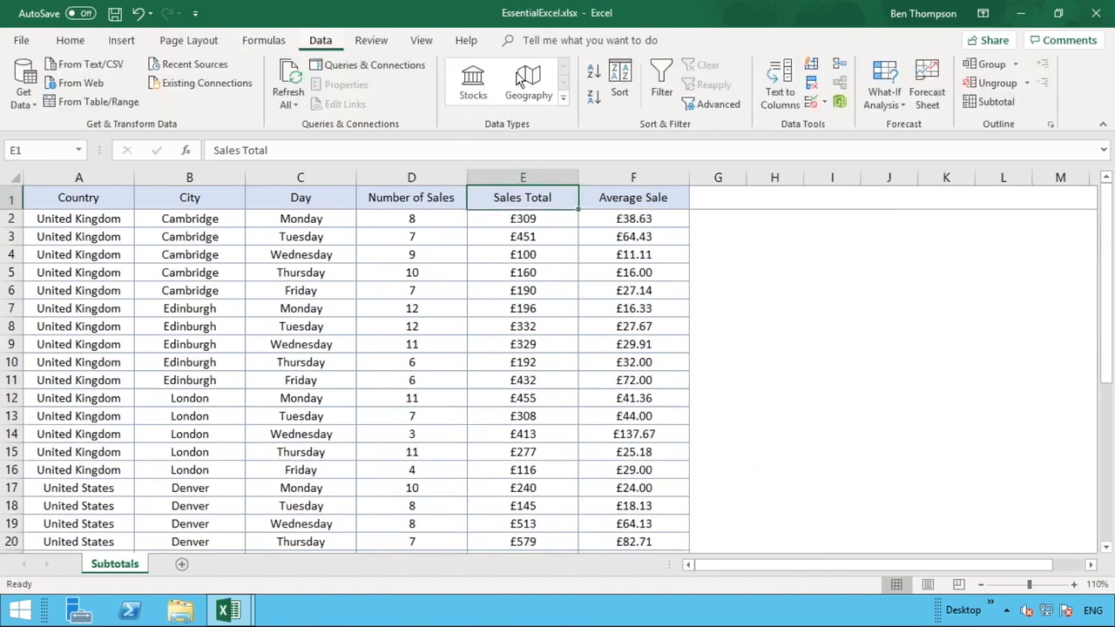
left_click(661, 82)
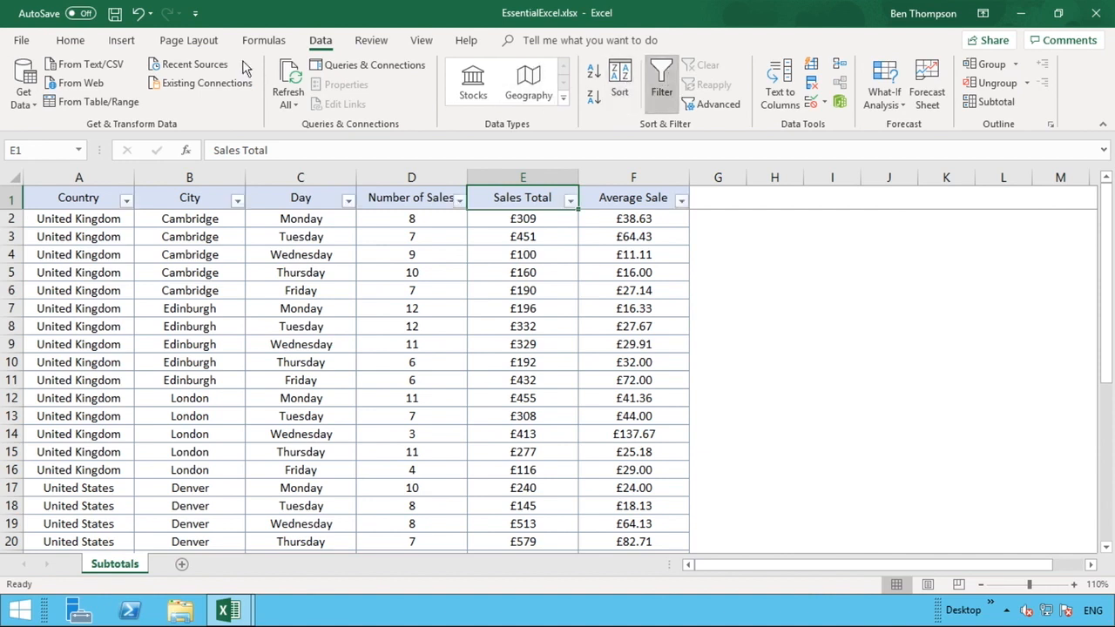
left_click(69, 40)
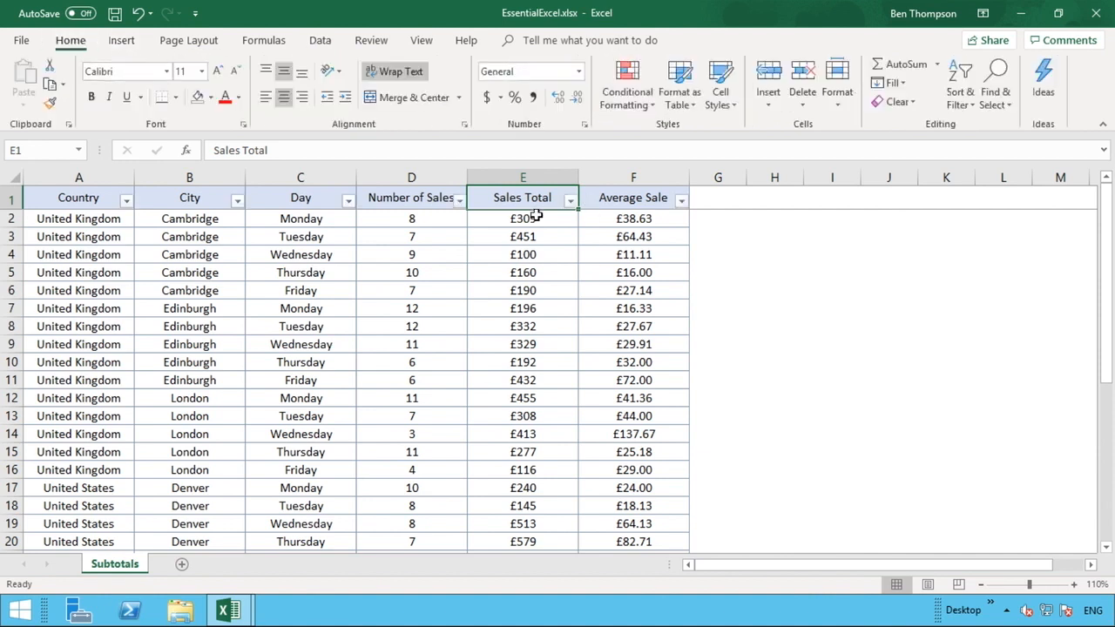
Step: Check the Number of Sales subtotal formula in D32 and filter the City column to show only Cambridge
left_click_drag(1107, 287, 1108, 524)
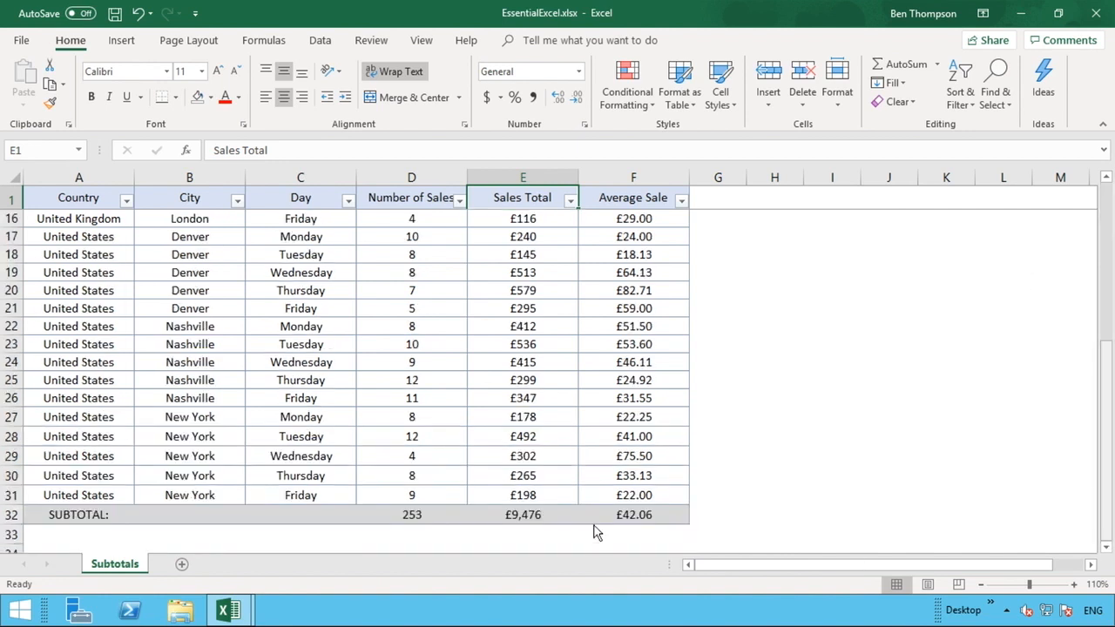
left_click(421, 514)
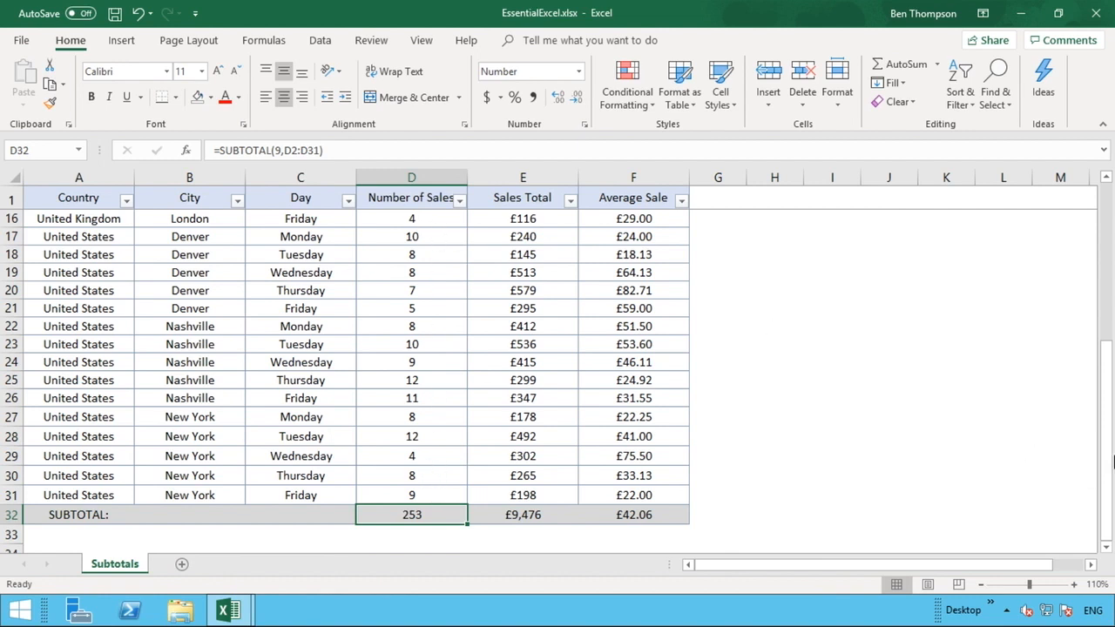
left_click_drag(1106, 448, 1114, 209)
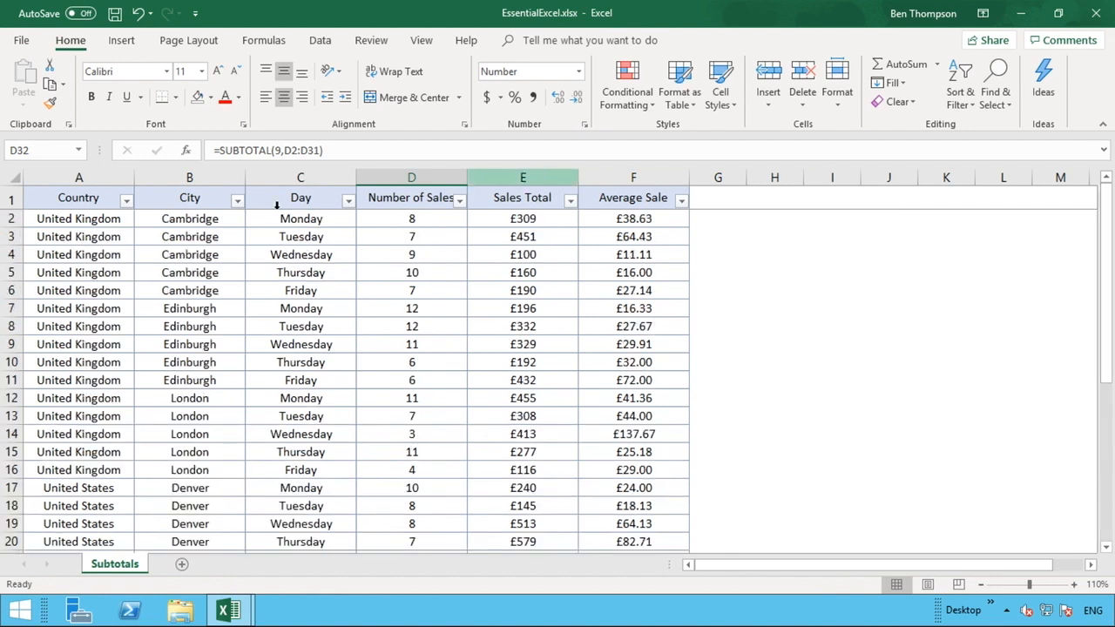
left_click(237, 201)
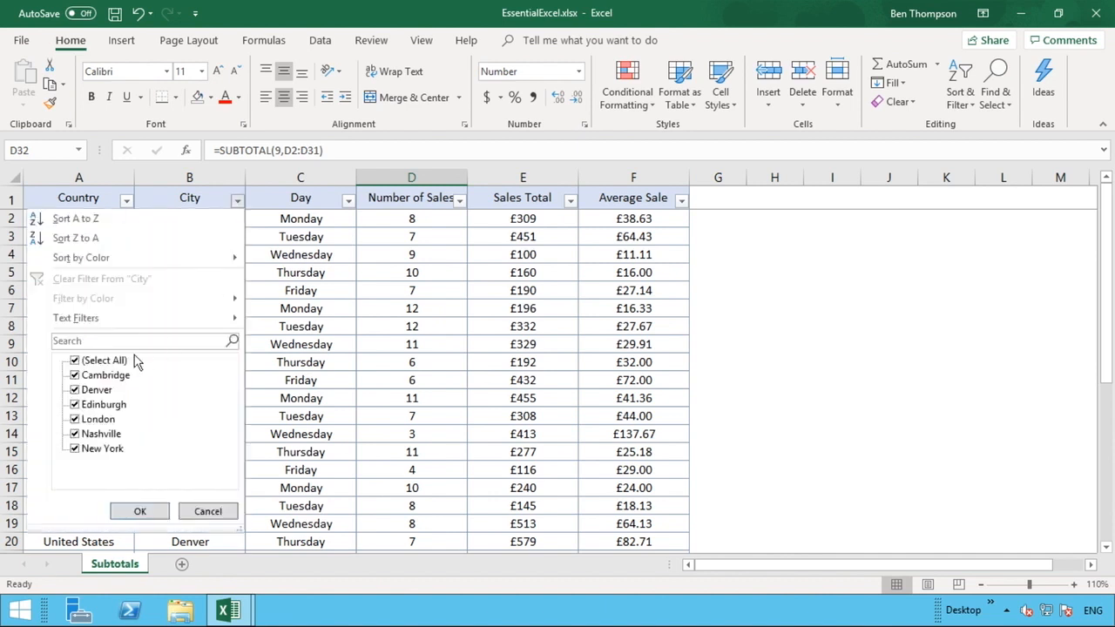
left_click(75, 360)
left_click(75, 376)
left_click(140, 512)
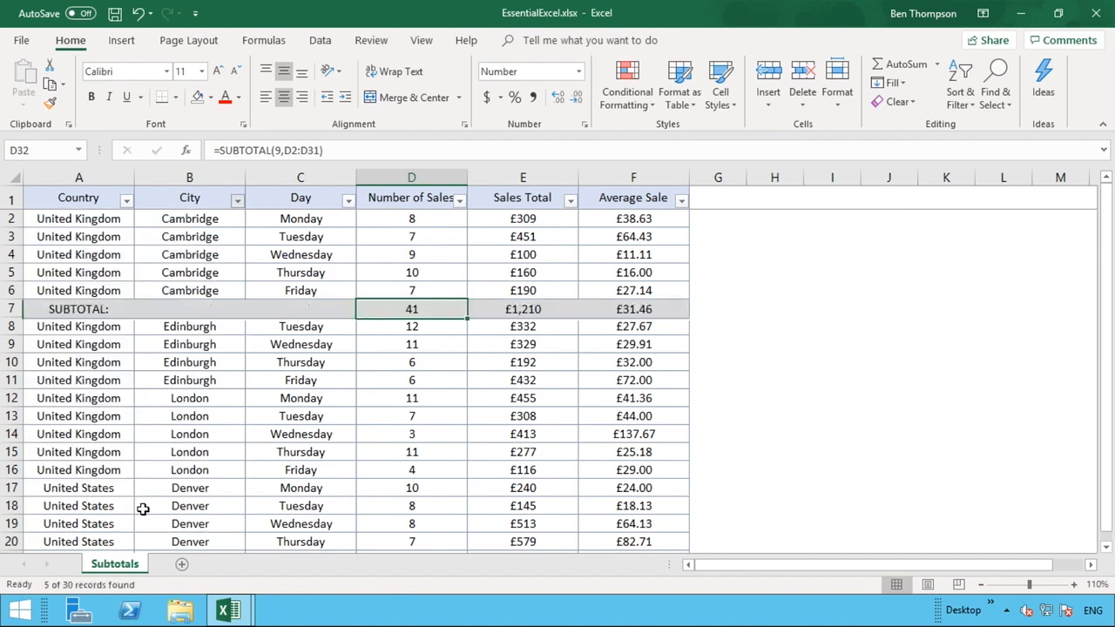
left_click(490, 380)
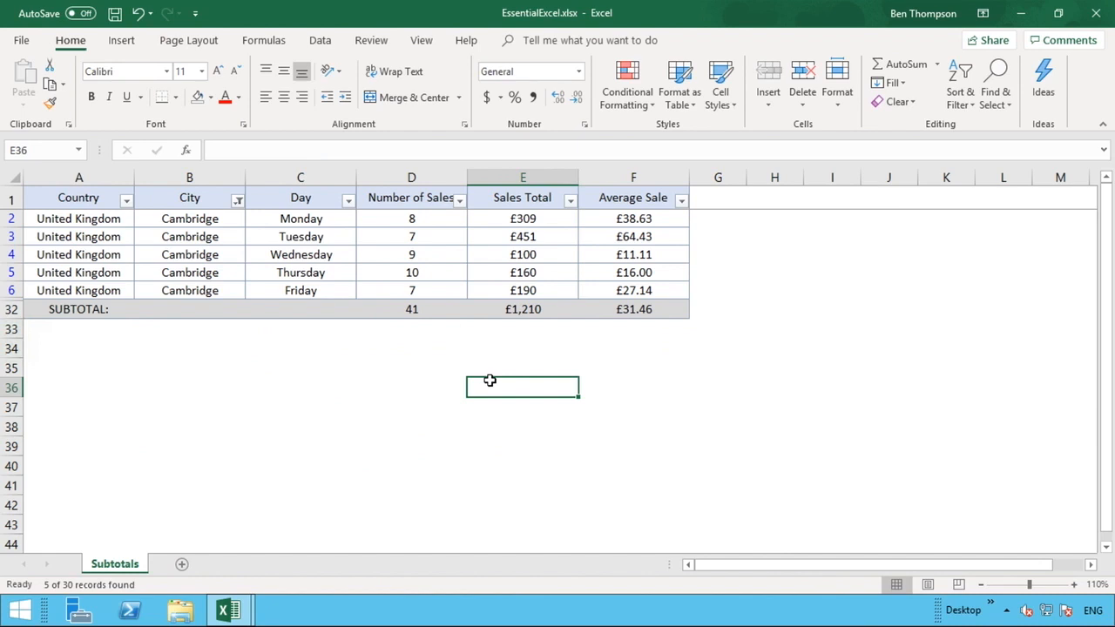
left_click(448, 288)
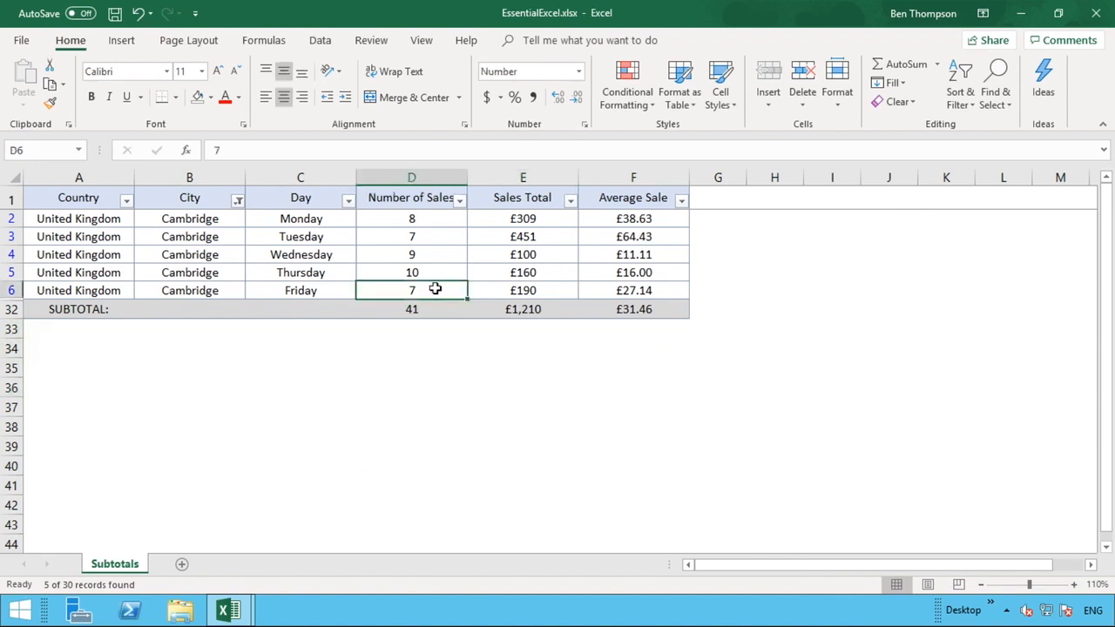
Step: Check the Cambridge rows' Number of Sales, Sales Total and Average Sale values against the subtotal row by selecting each column's visible cells
left_click_drag(436, 290, 427, 219)
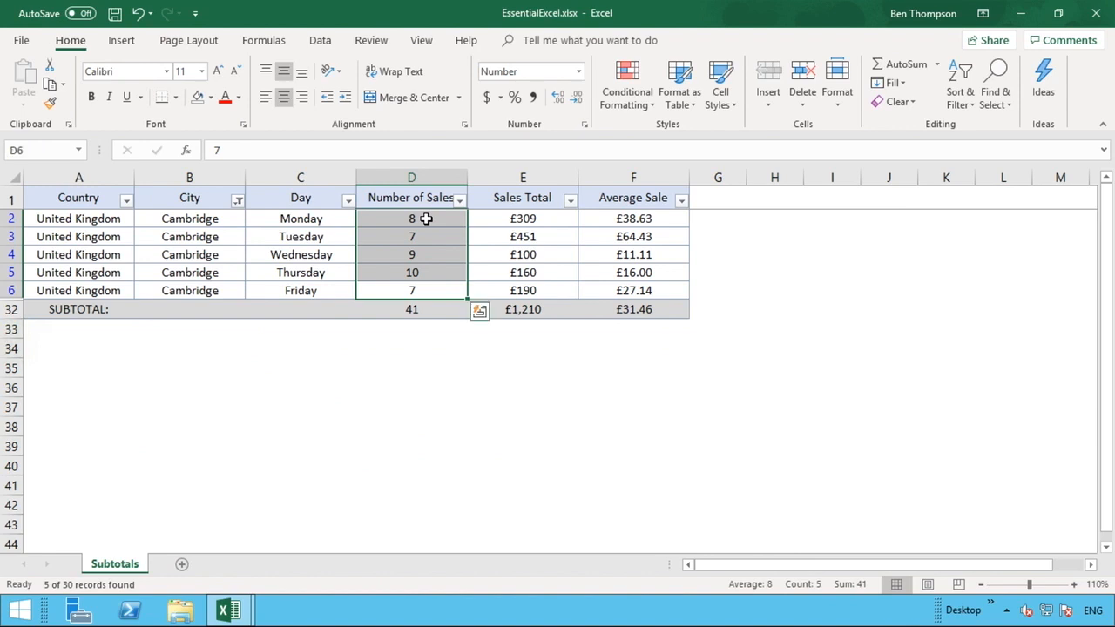
left_click_drag(523, 290, 525, 219)
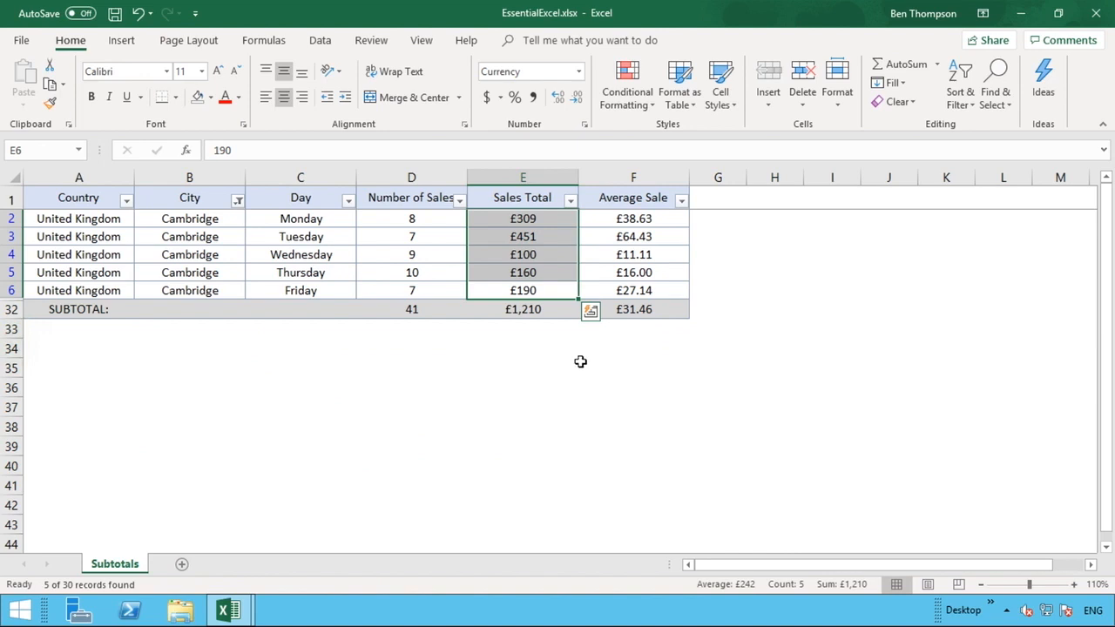
left_click_drag(662, 294, 656, 221)
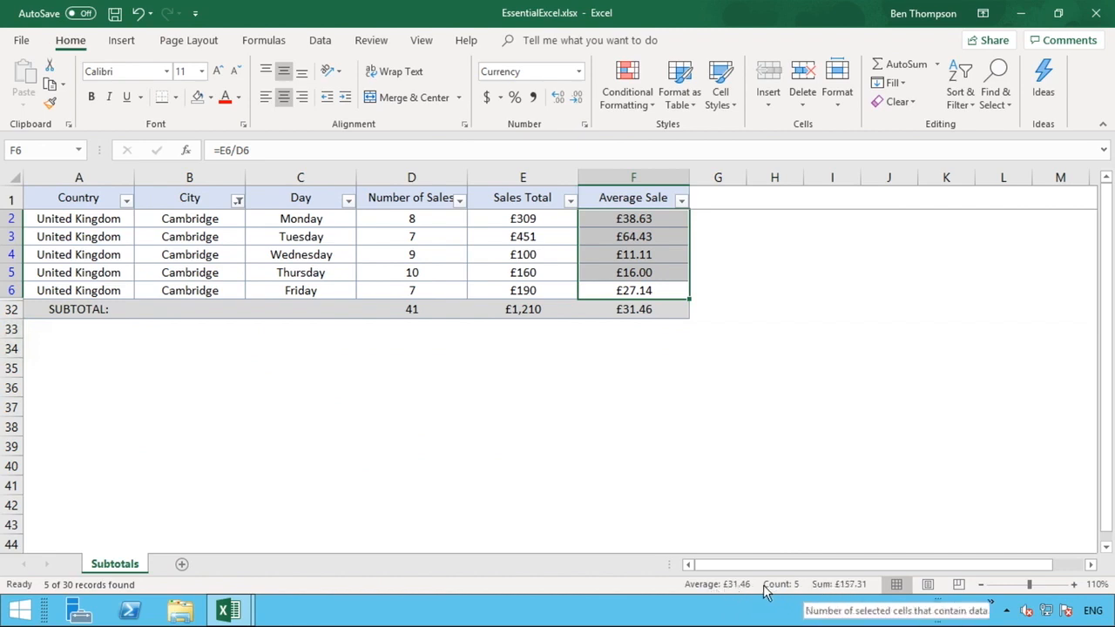
left_click(742, 376)
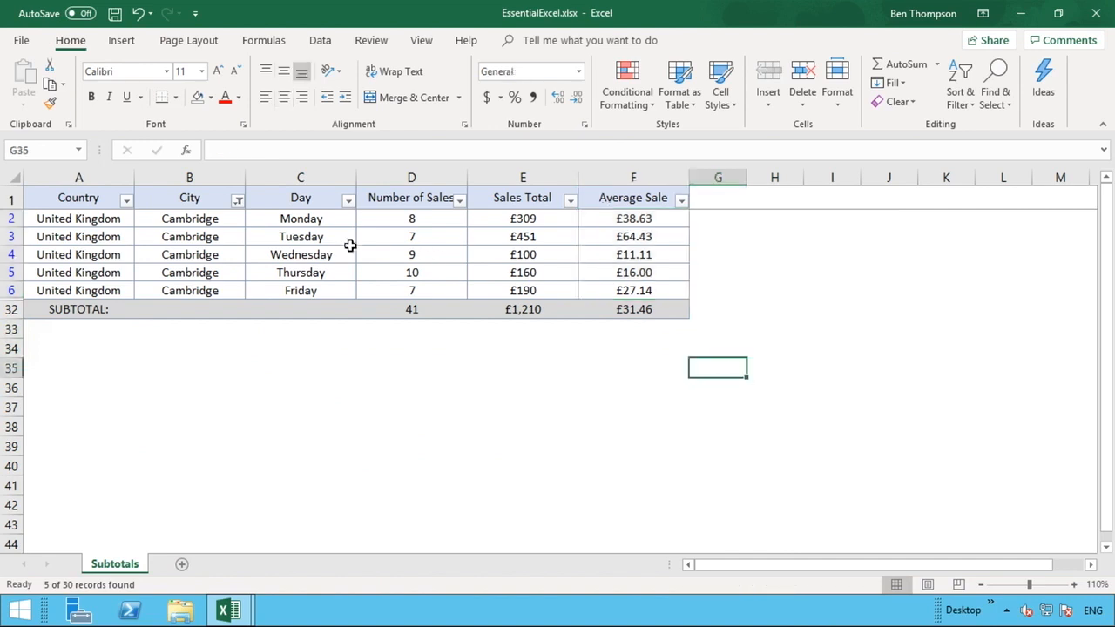
Step: Reset the City filter so that all cities are included again
left_click(238, 202)
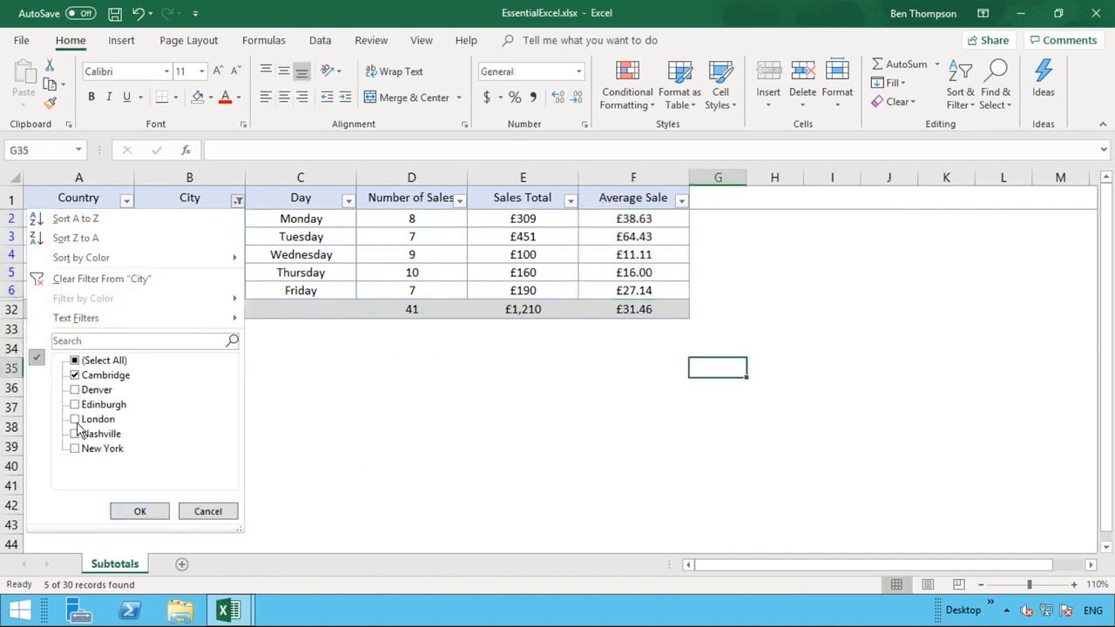
left_click(75, 360)
left_click(130, 512)
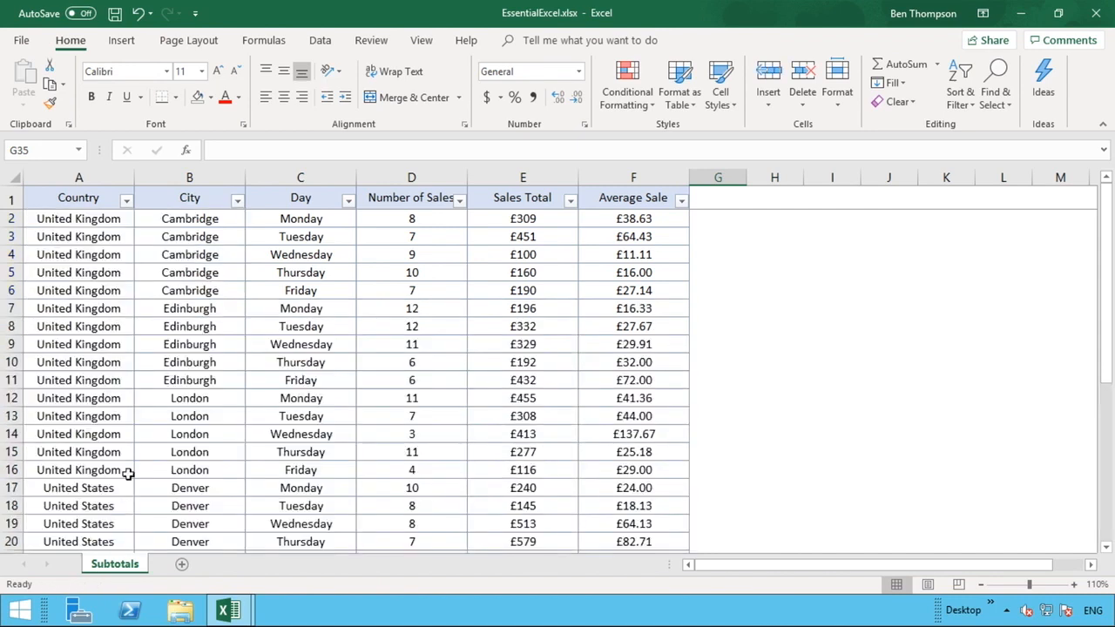
Step: Filter the Country column to show only United Kingdom and check the Number of Sales subtotal in D32
left_click(126, 202)
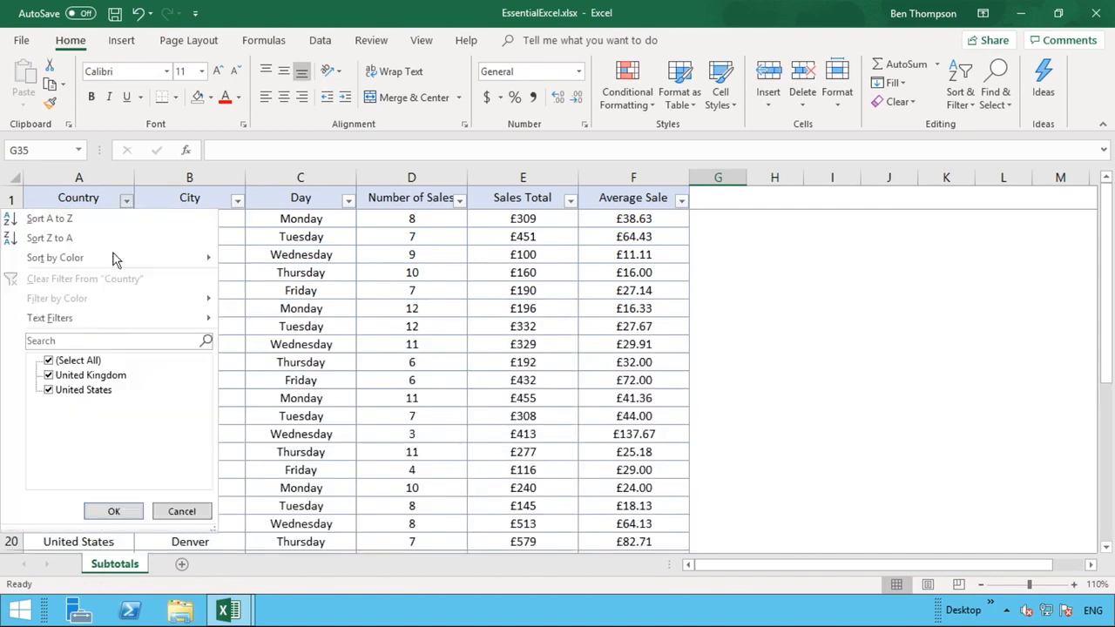
left_click(88, 361)
left_click(67, 376)
left_click(115, 512)
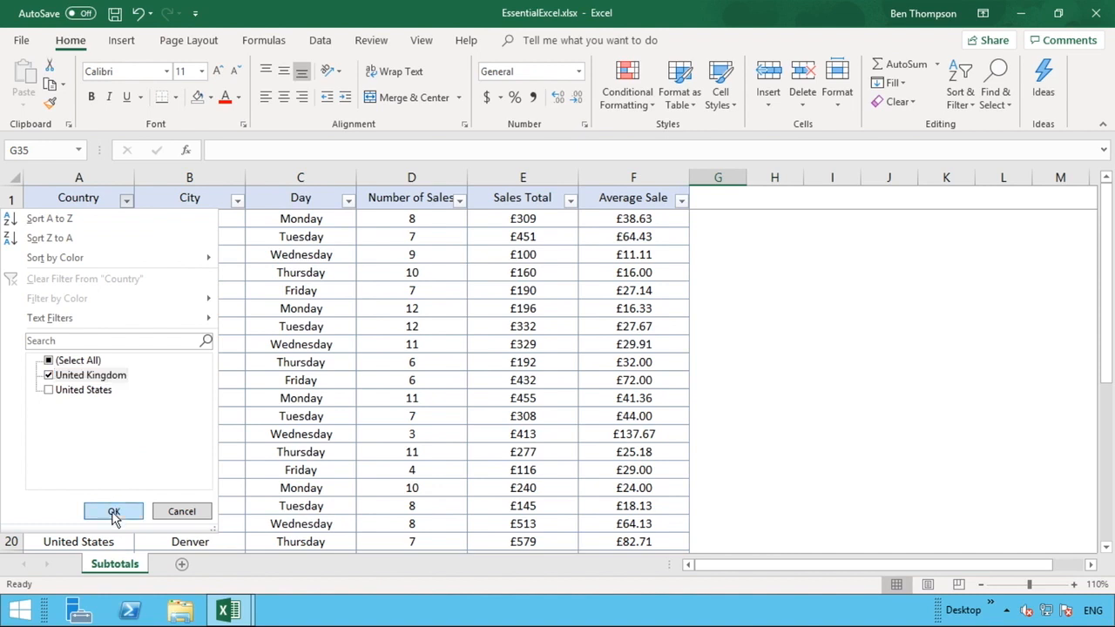
left_click(386, 503)
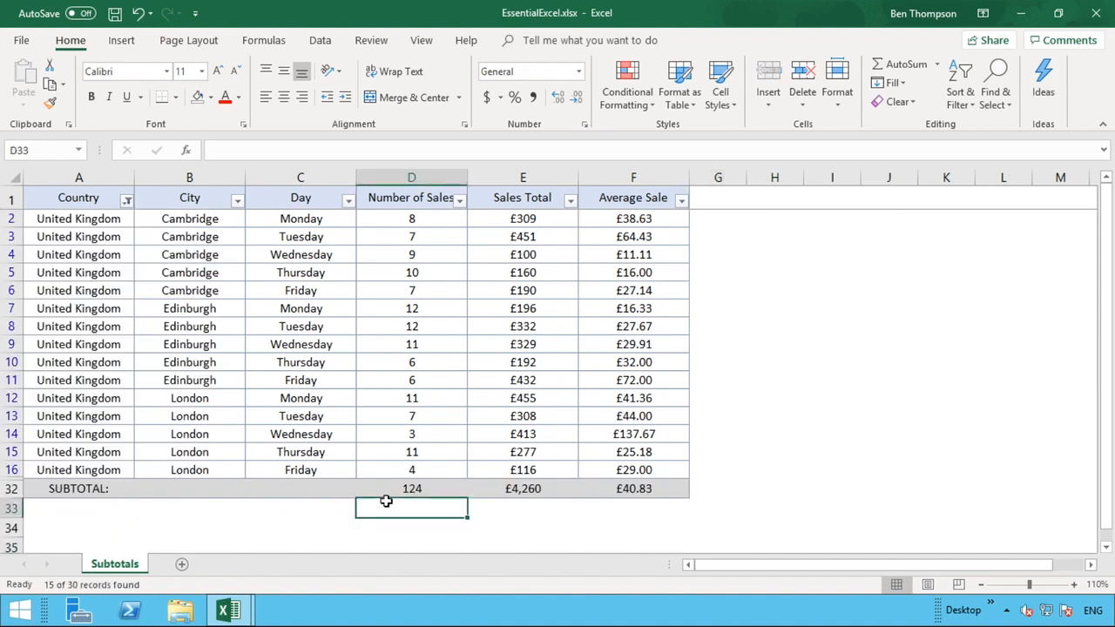
left_click(444, 491)
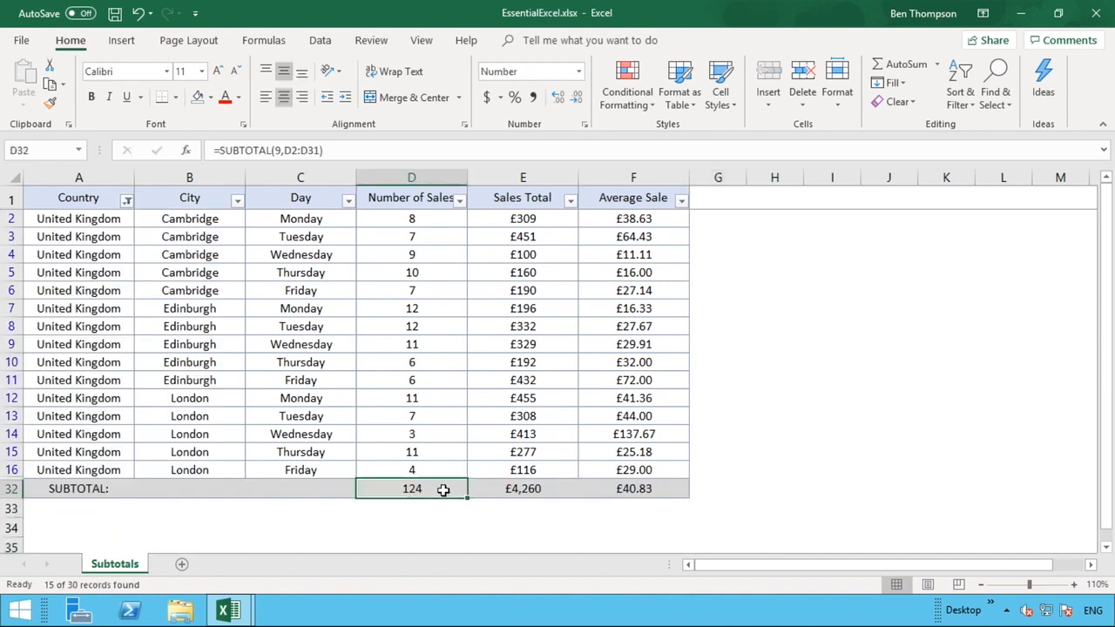